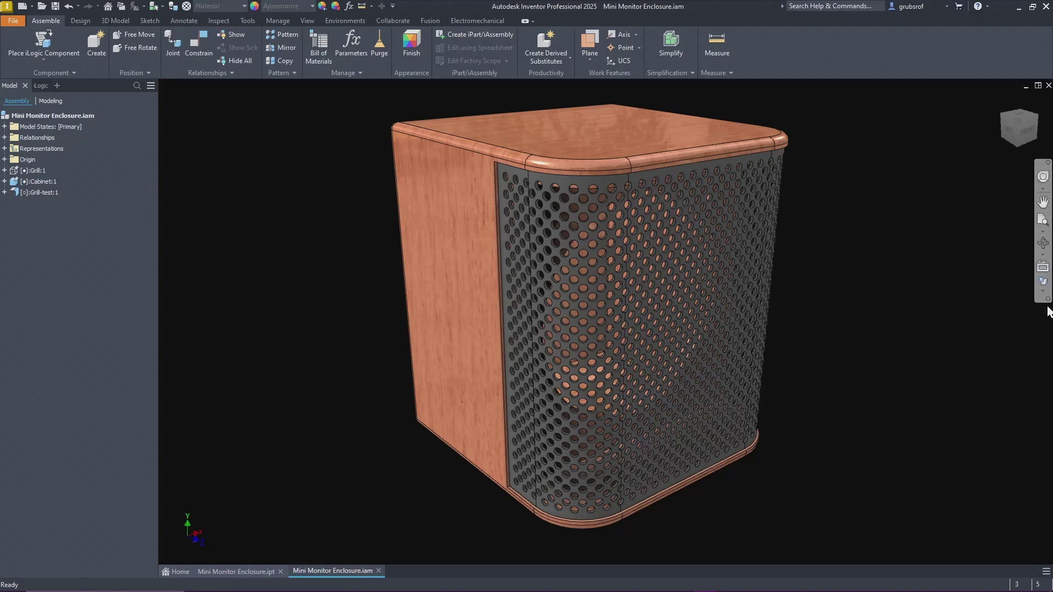
- Switch to the Mini Monitor Enclosure.ipt part, fit it to the view, and expand Extrusion6 to show Sketch8
click(630, 257)
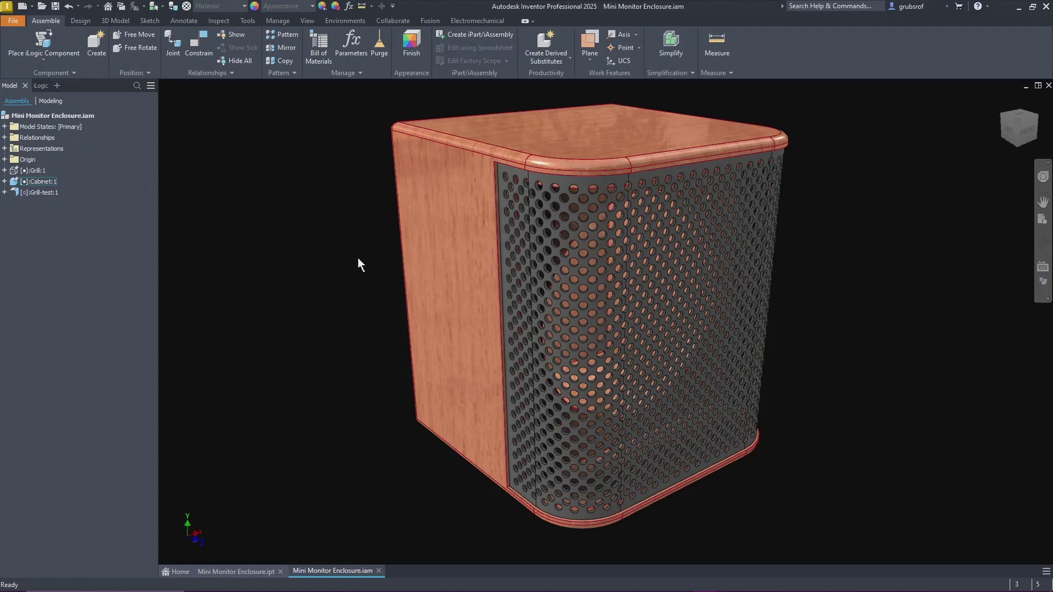
click(249, 572)
key(Home)
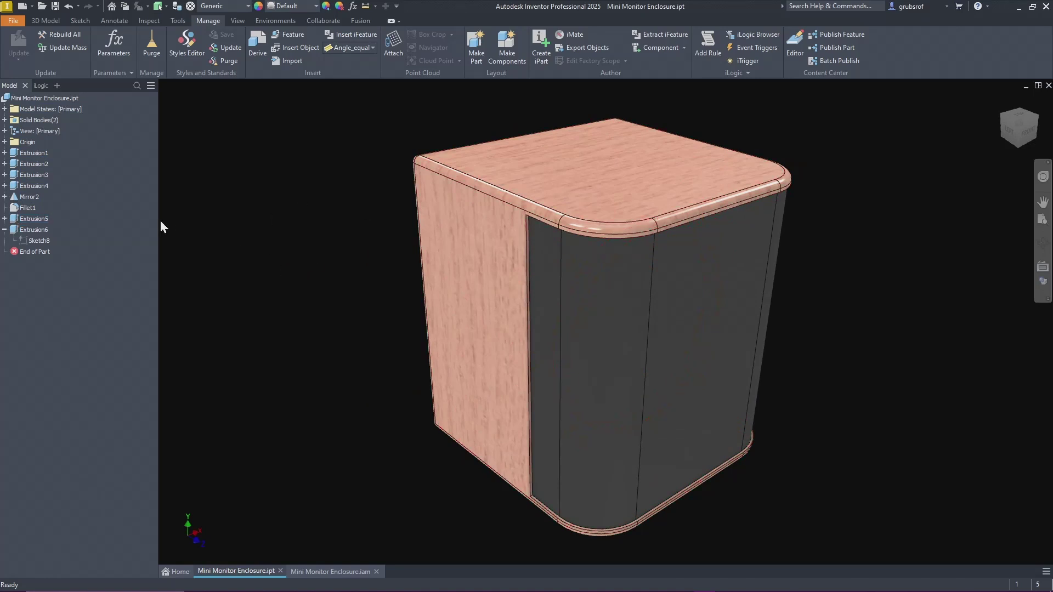
click(4, 230)
click(4, 230)
double_click(25, 241)
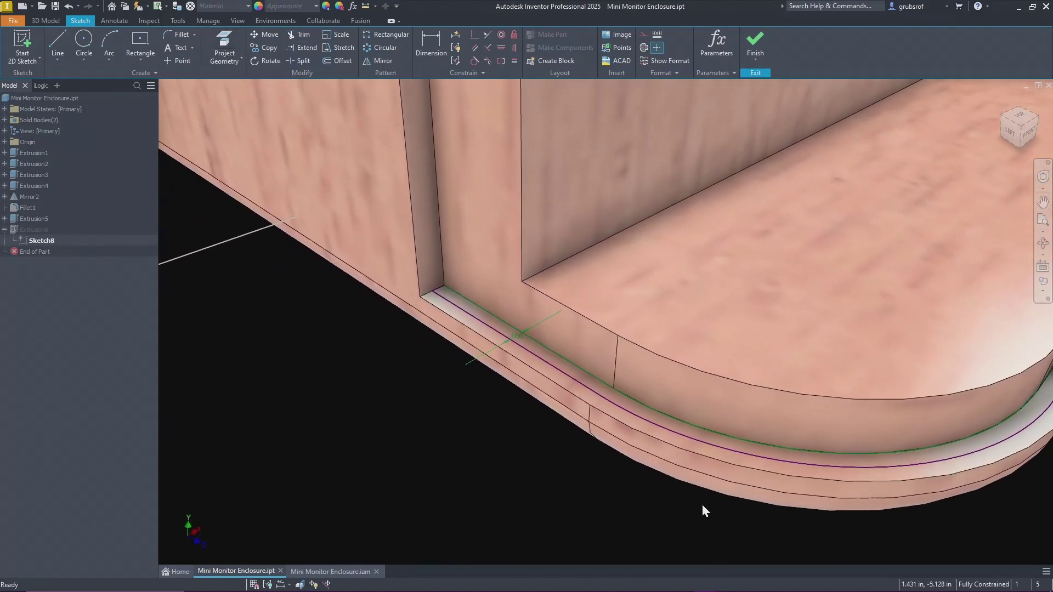
scroll(833, 422, down, 5)
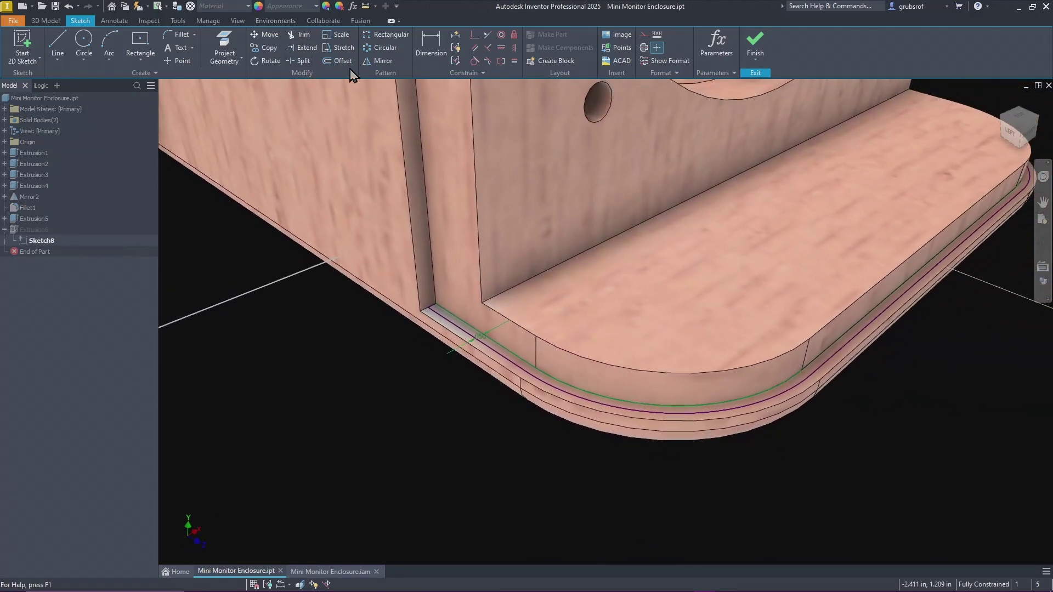
scroll(513, 375, up, 5)
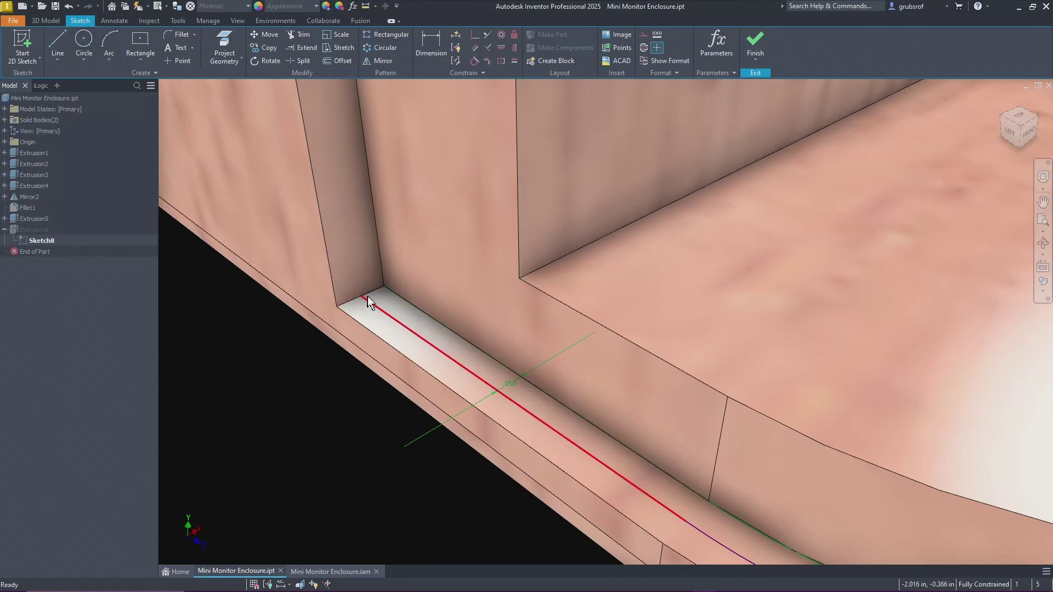
scroll(401, 420, down, 8)
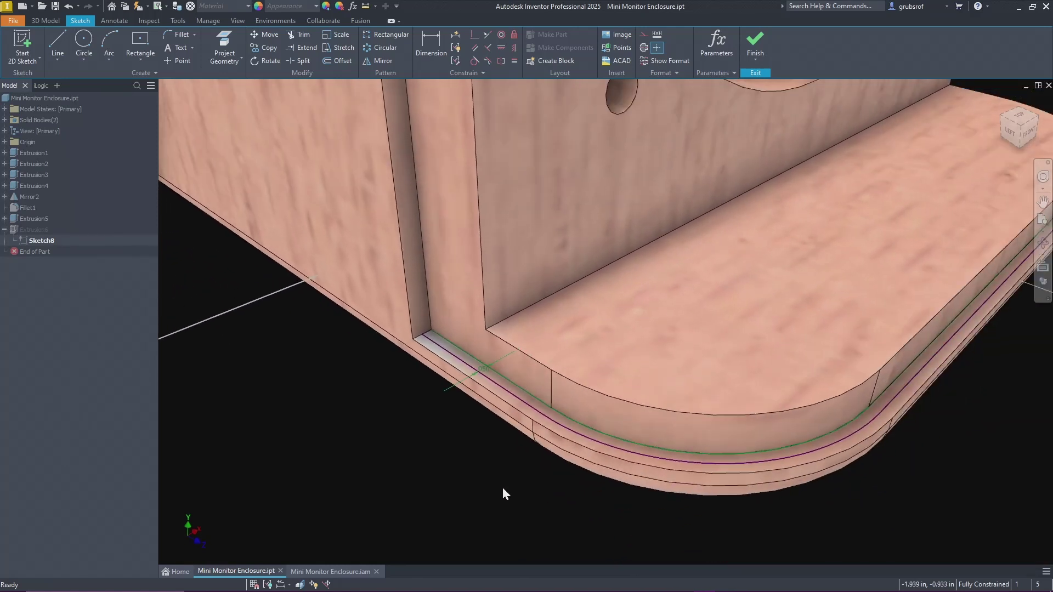
click(754, 47)
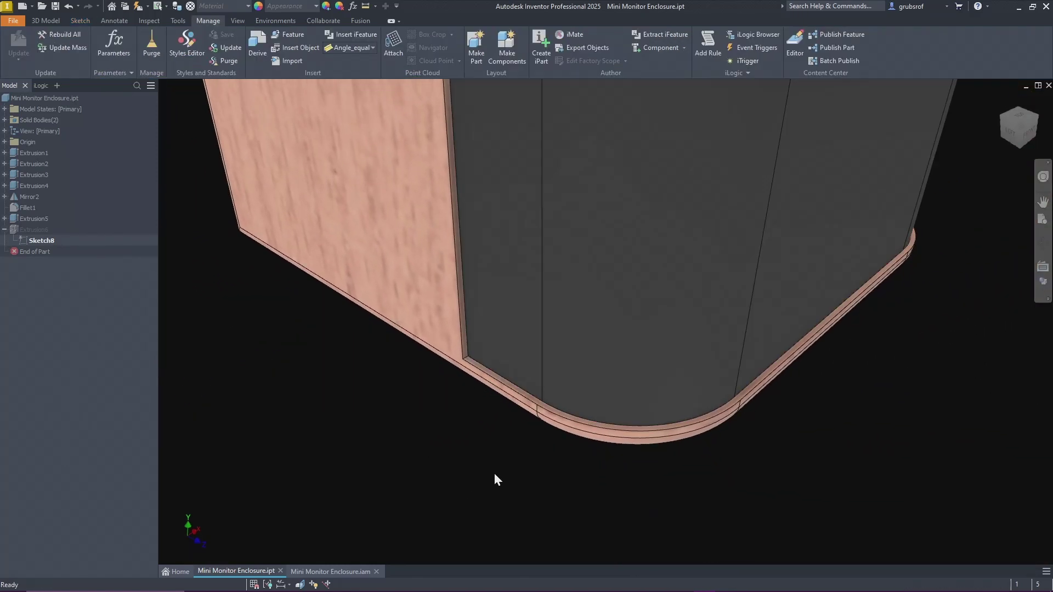
scroll(384, 422, up, 3)
shift+middle_drag(427, 430, 515, 136)
scroll(524, 130, up, 2)
scroll(525, 132, up, 1)
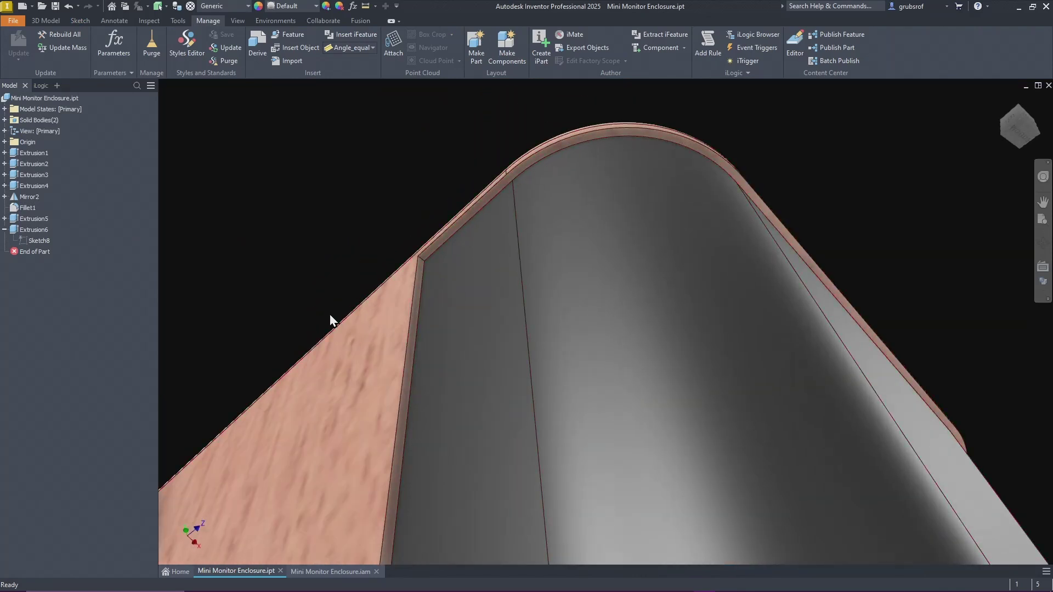
shift+middle_drag(330, 308, 521, 309)
key(F6)
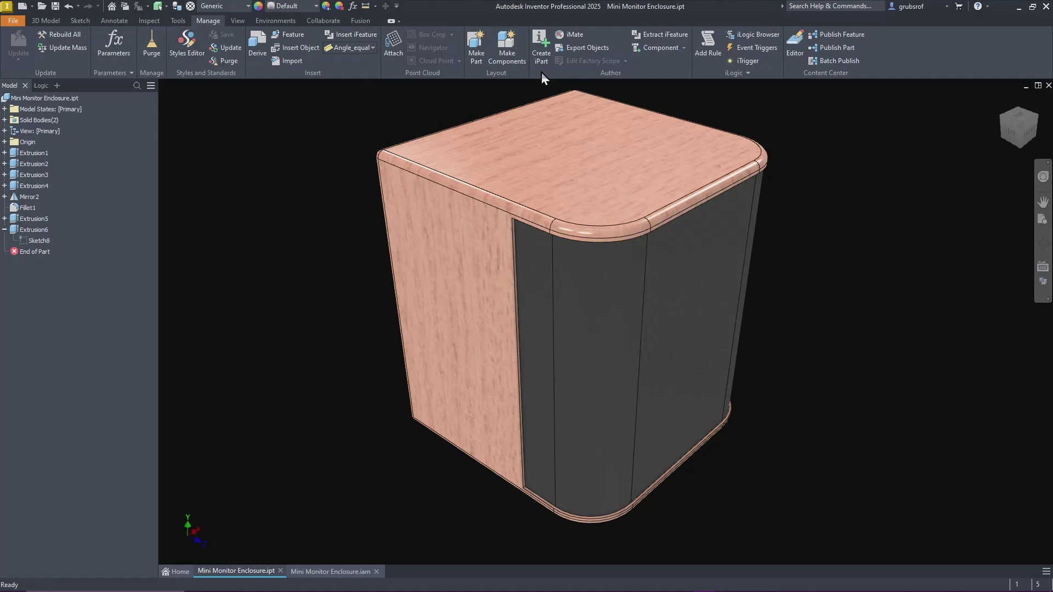
- Convert the Cabinet and Grill bodies into components of Mini Monitor Enclosure.iam with Make Components
click(514, 53)
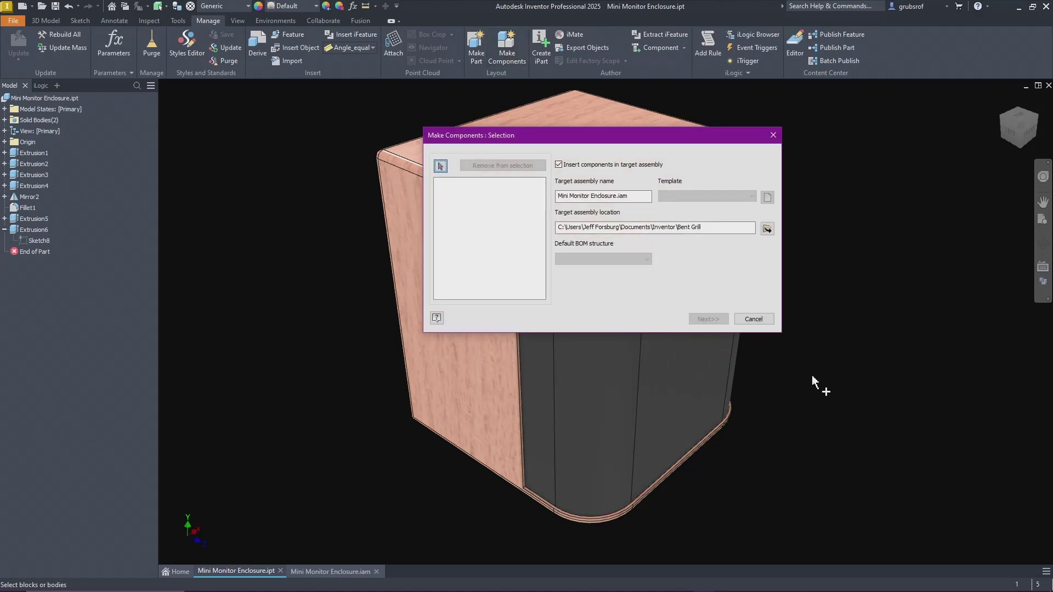
drag(813, 375, 348, 514)
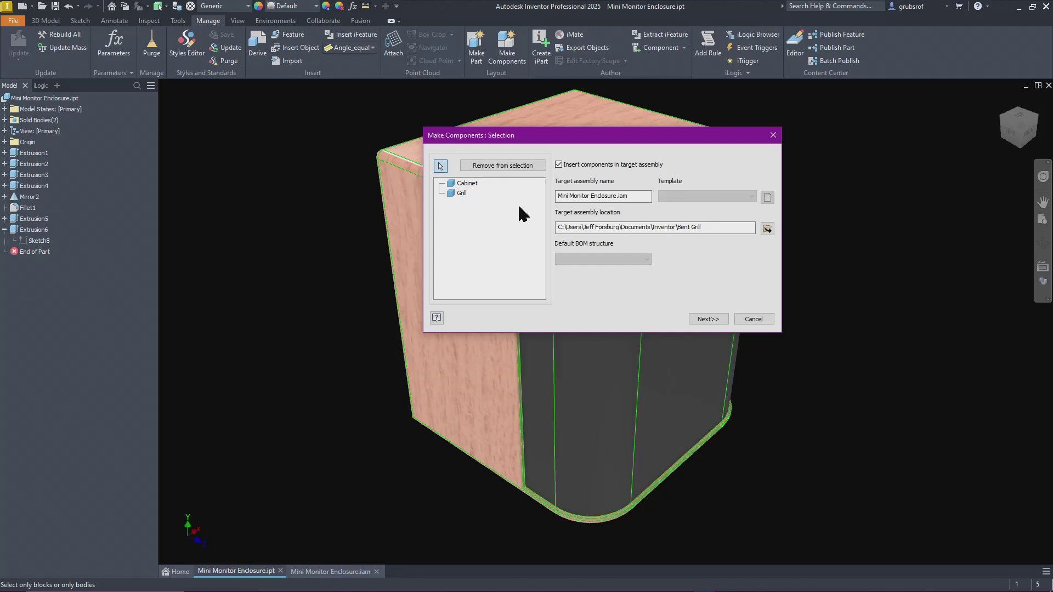
click(755, 320)
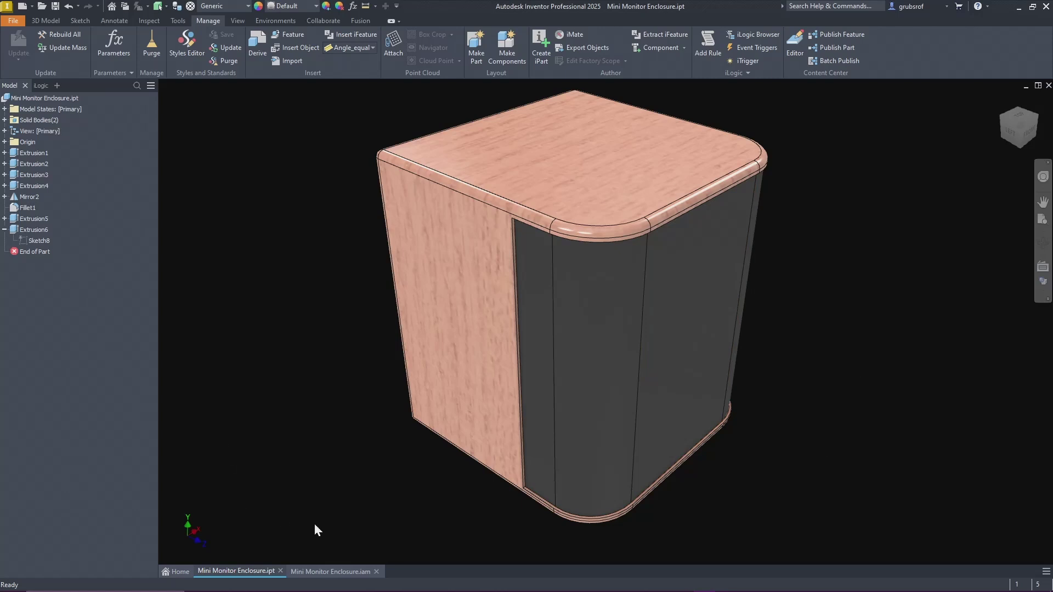
- In the Mini Monitor Enclosure assembly, turn off visibility of the perforated Grill-test component
click(330, 571)
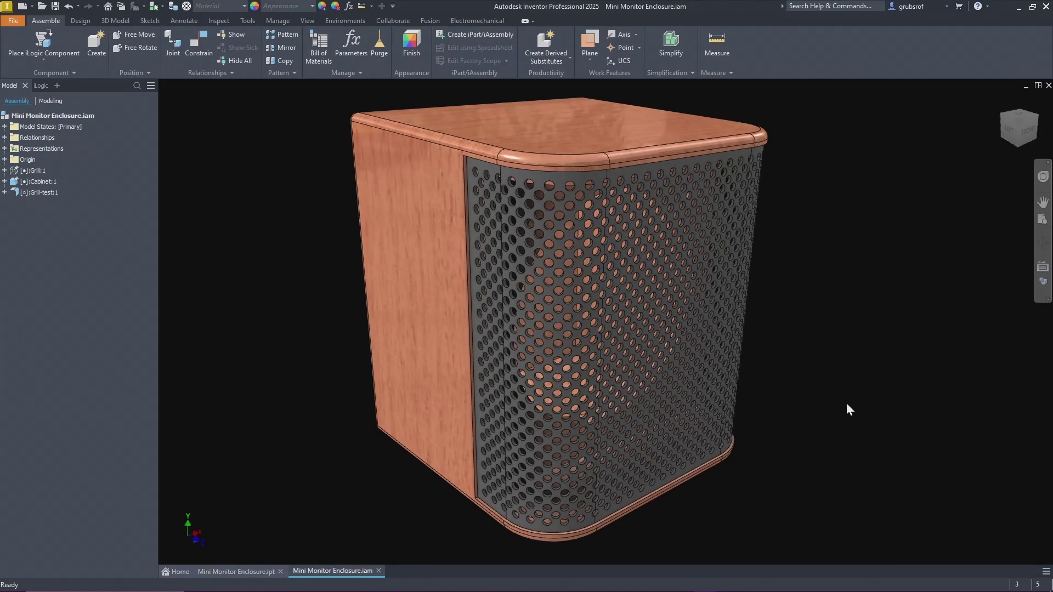
shift+middle_drag(847, 404, 743, 294)
click(741, 296)
right_click(742, 296)
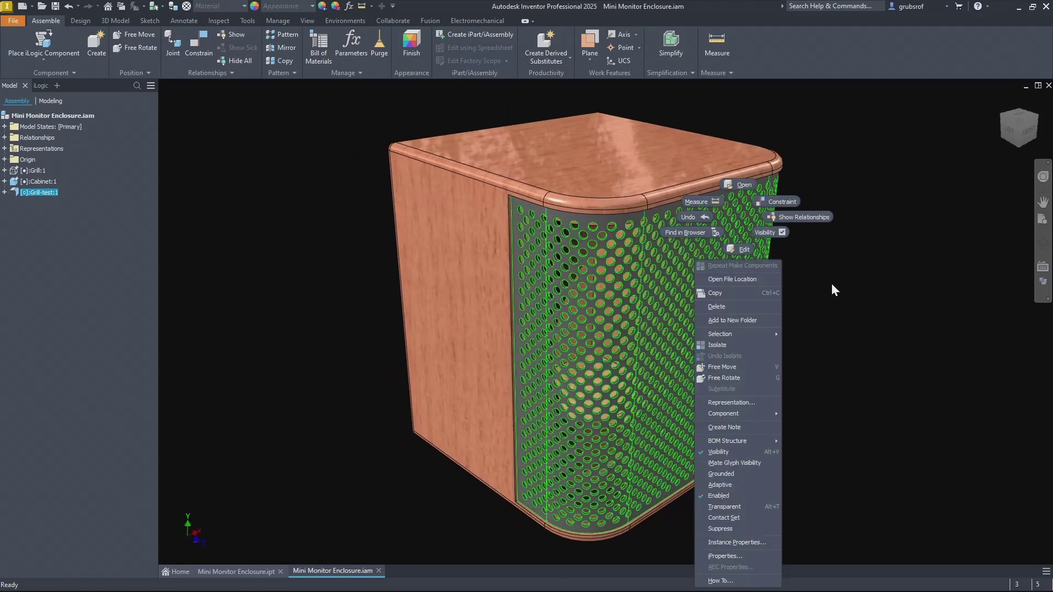
click(769, 232)
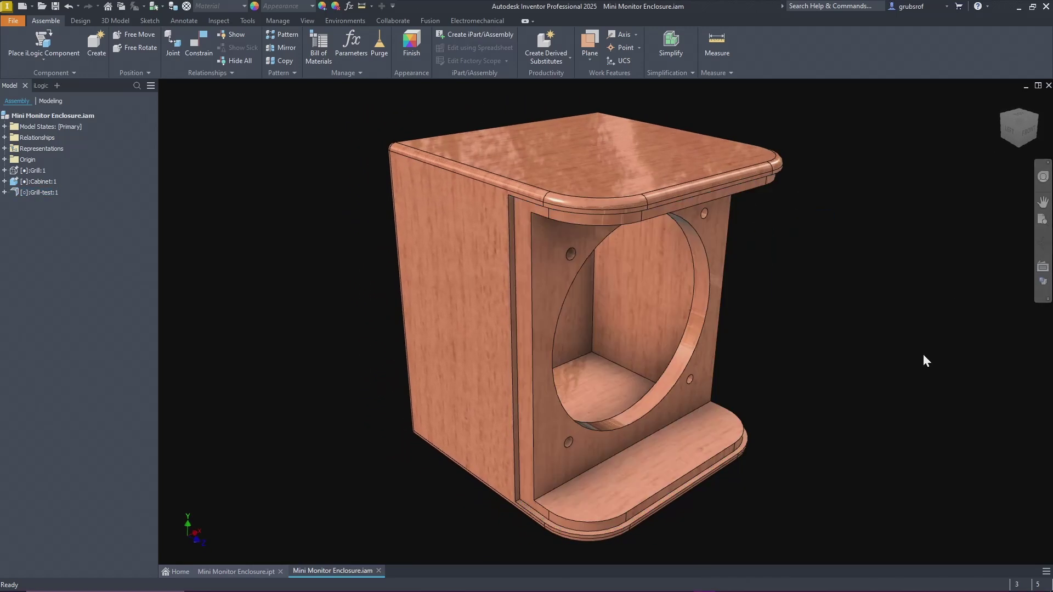
- Make the plain Grill:1 component visible on the cabinet and open Grill.ipt on its own
click(30, 171)
right_click(30, 172)
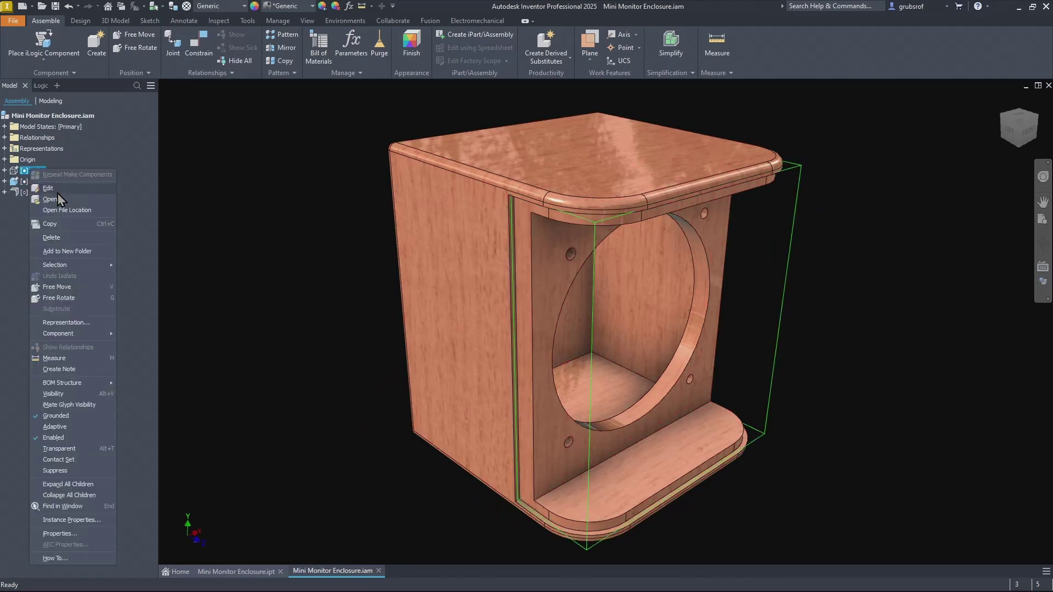
click(76, 398)
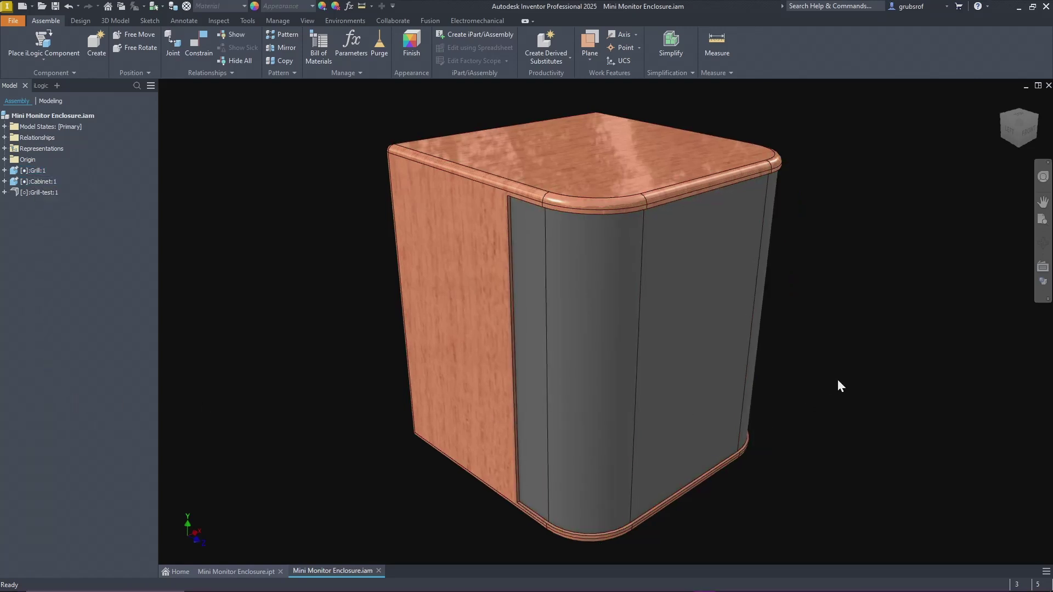
shift+middle_drag(713, 371, 702, 395)
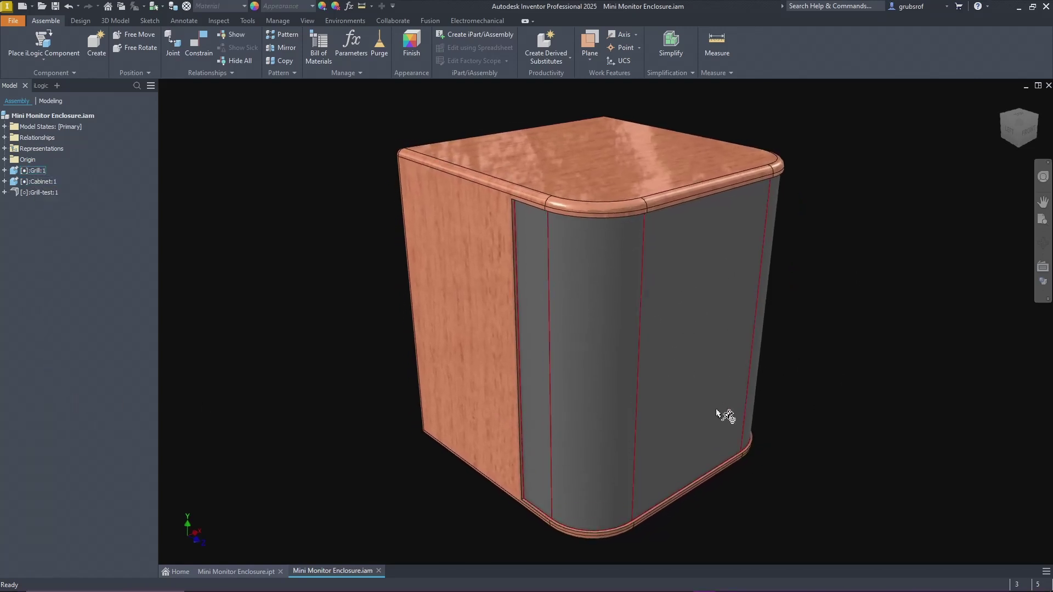
right_click(686, 318)
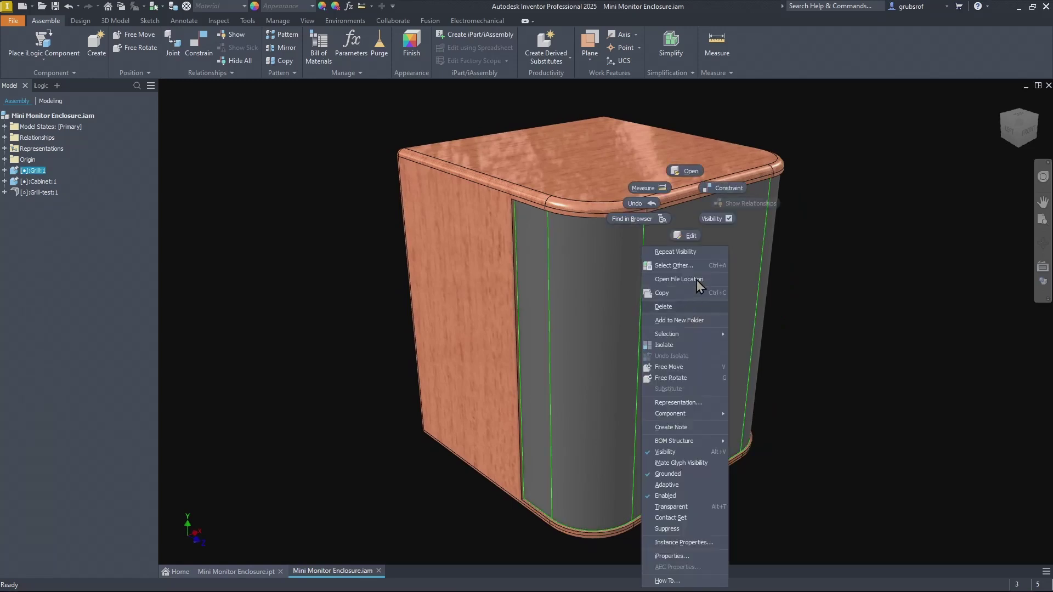
click(688, 170)
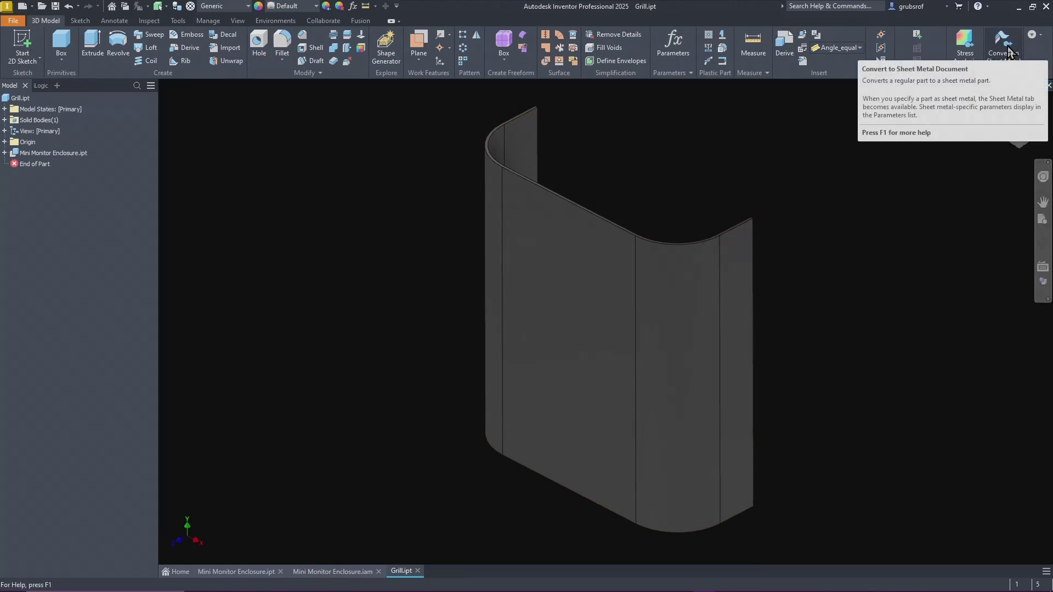
- Convert Grill to sheet metal and override the rule's 0.120 in default thickness with .05
click(1004, 48)
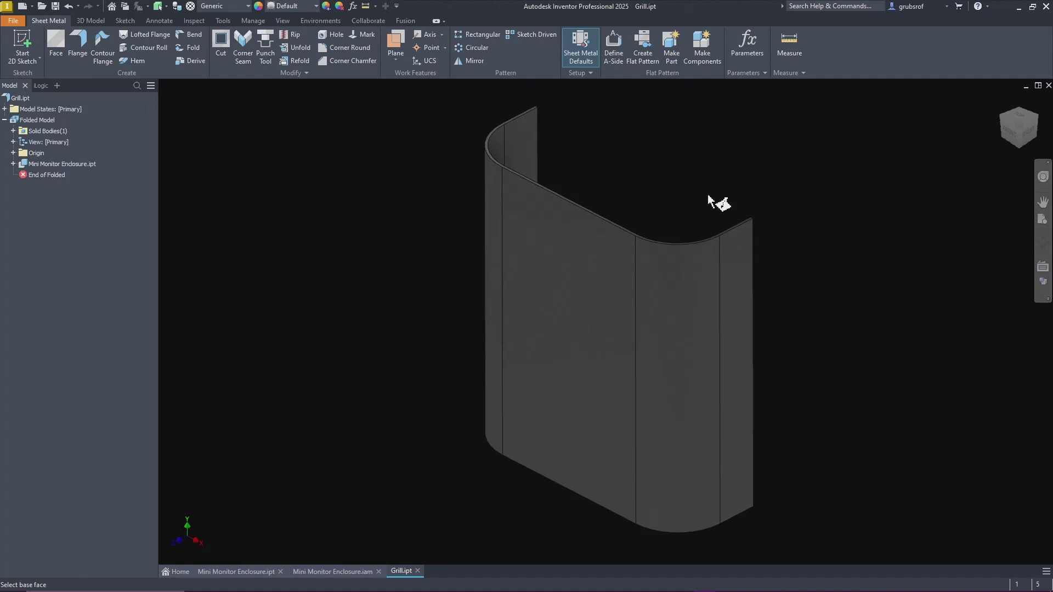
click(584, 51)
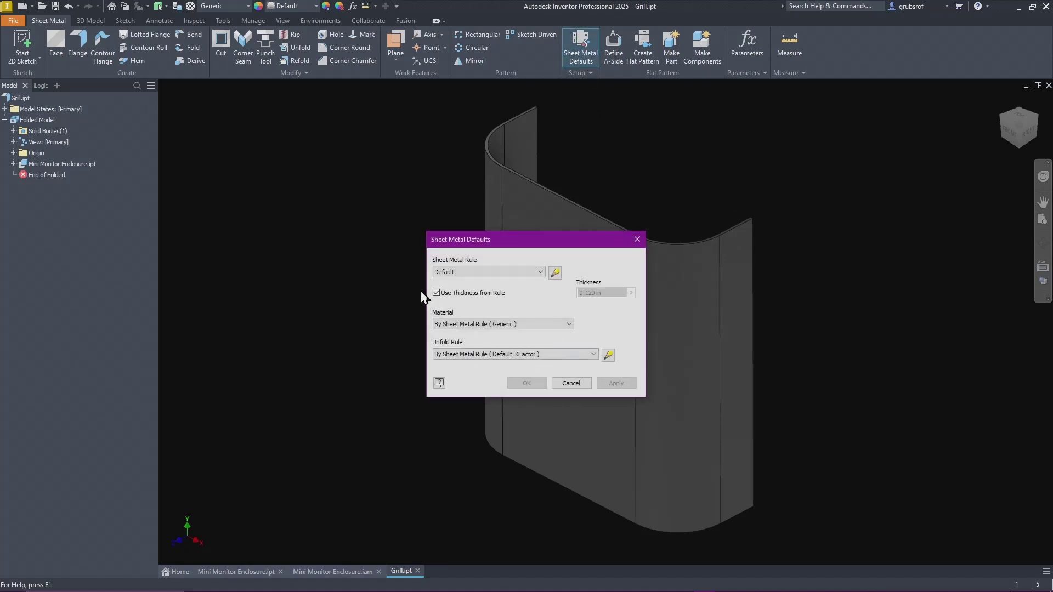
click(436, 293)
click(596, 292)
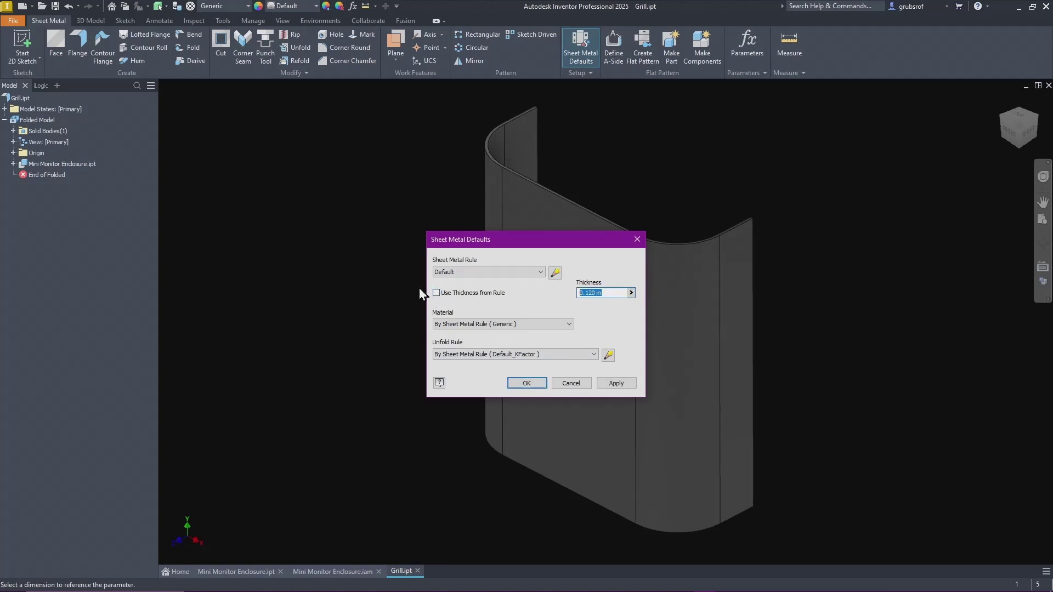
text(.05)
key(Return)
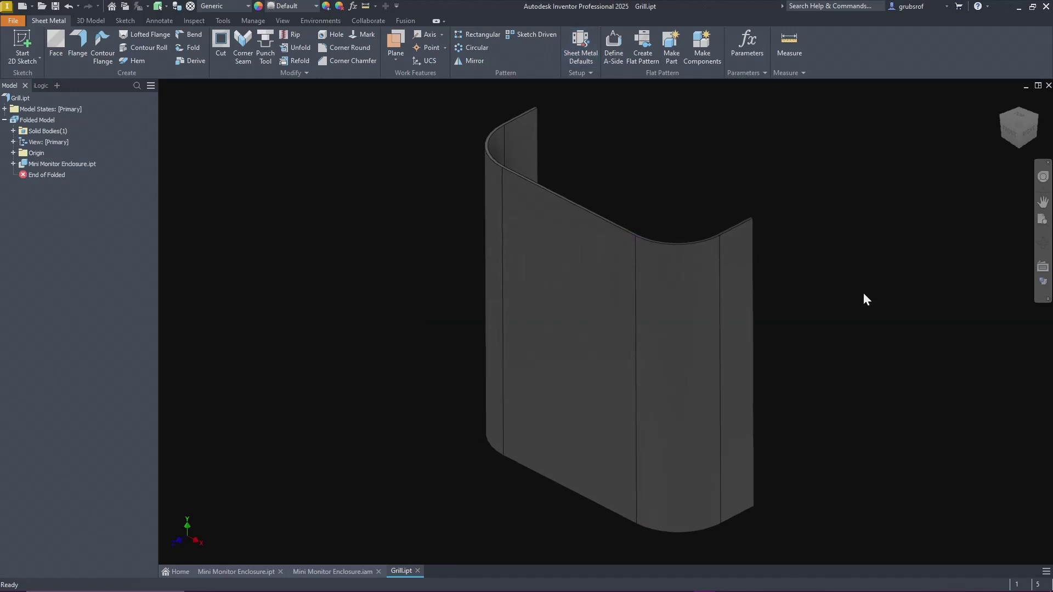
- Inspect the folded .05 in sheet metal grill from front and isometric views before unfolding
key(F5)
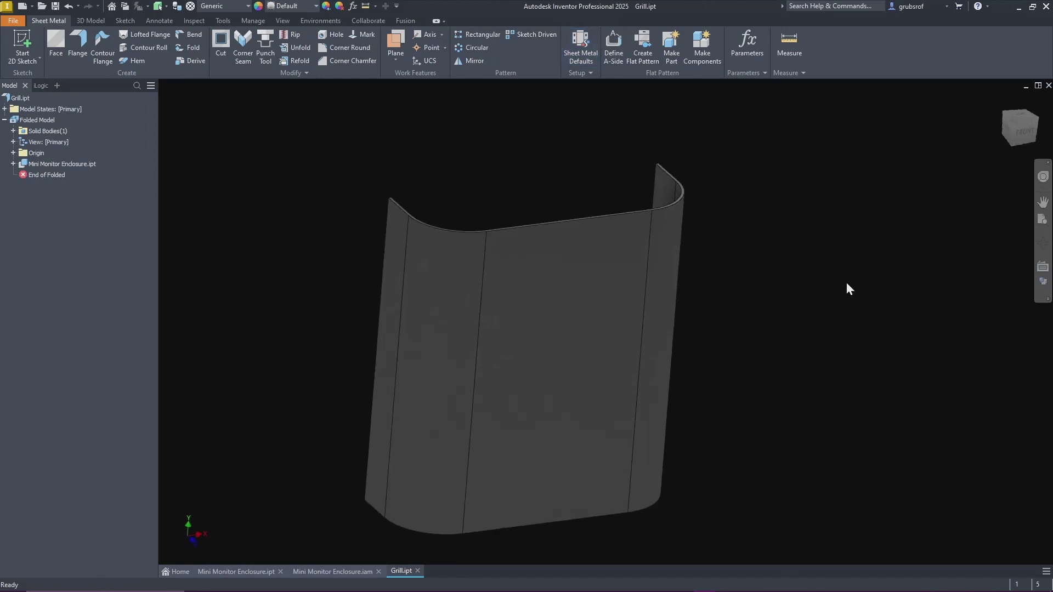
key(F6)
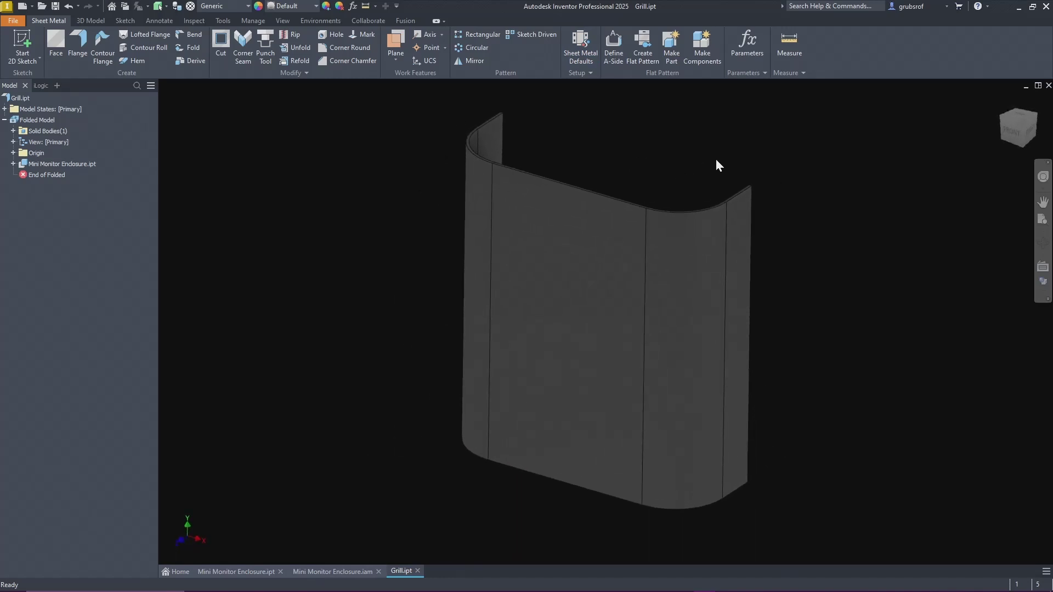
key(F6)
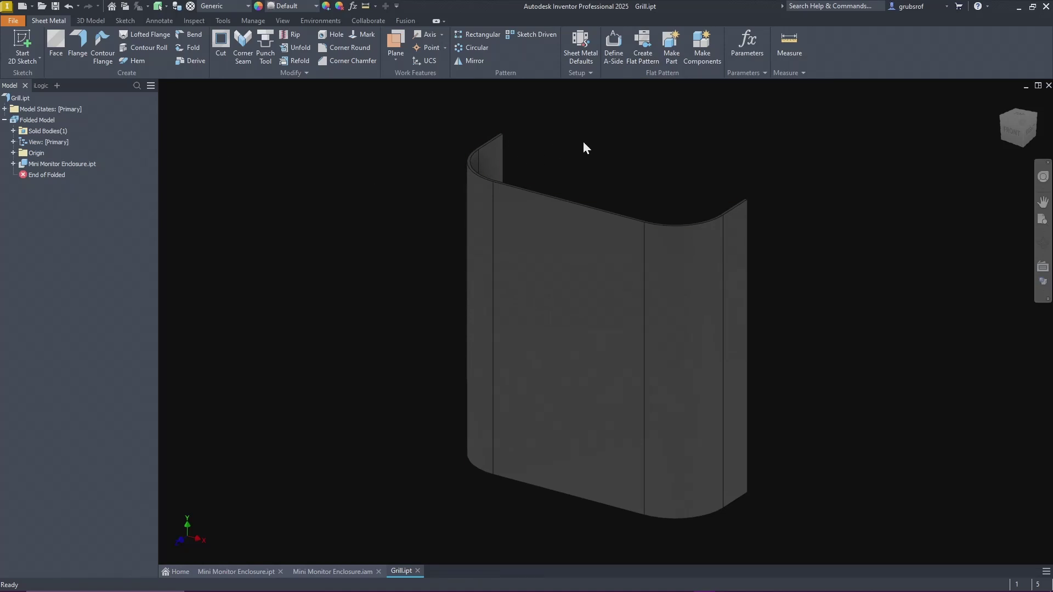
scroll(557, 320, down, 1)
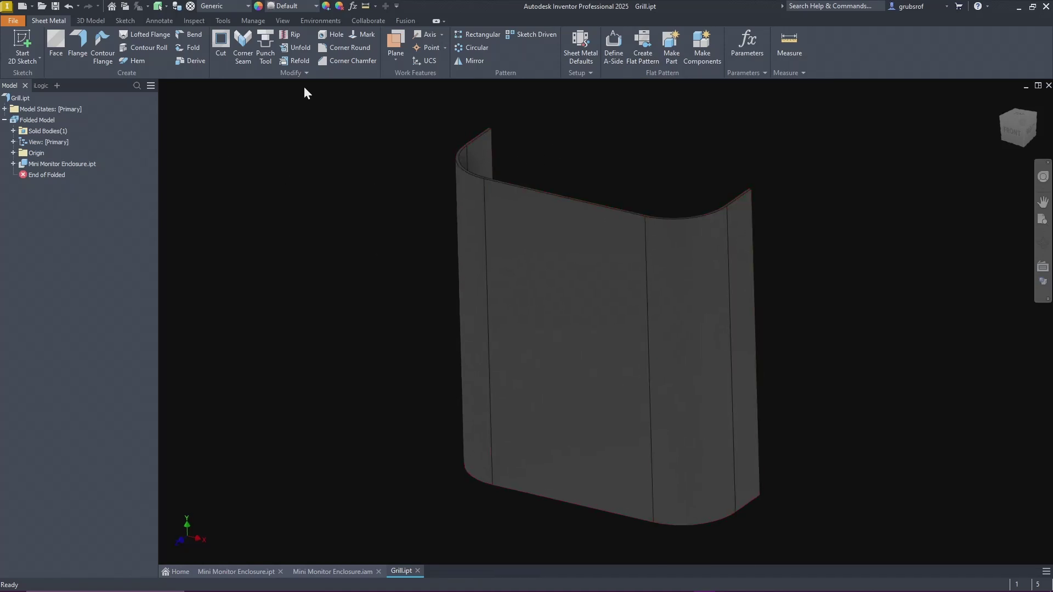
- Unfold the left and right bends with the front face as stationary reference, viewing the flat sheet head-on
click(301, 52)
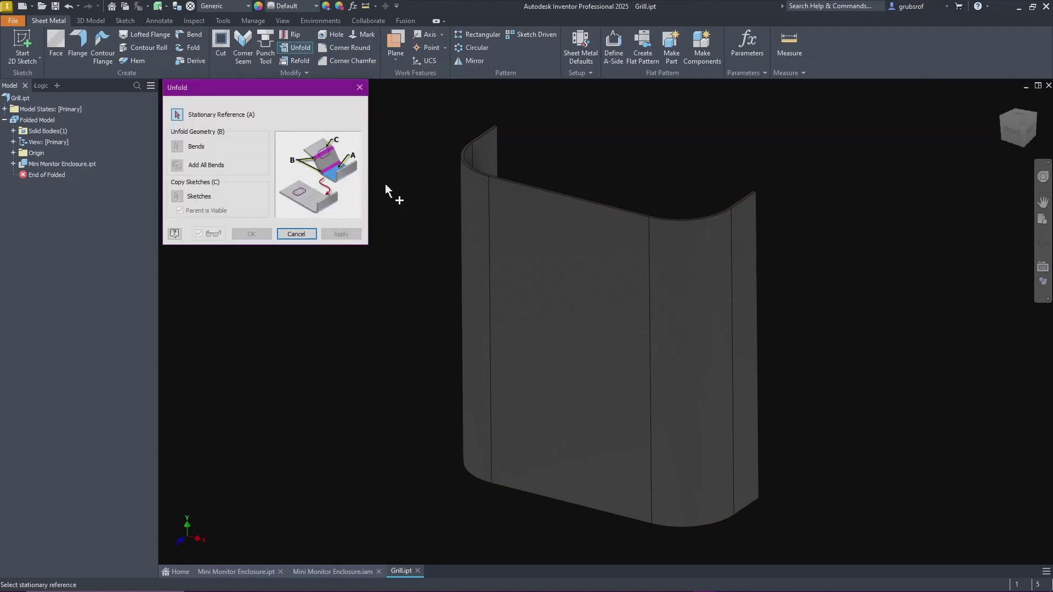
drag(298, 90, 333, 233)
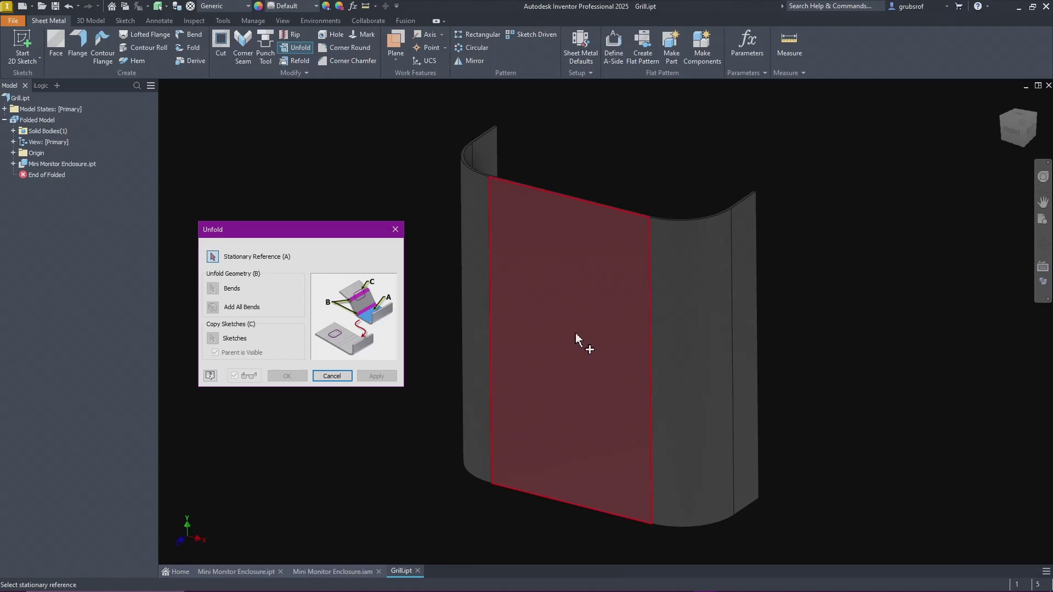
click(593, 353)
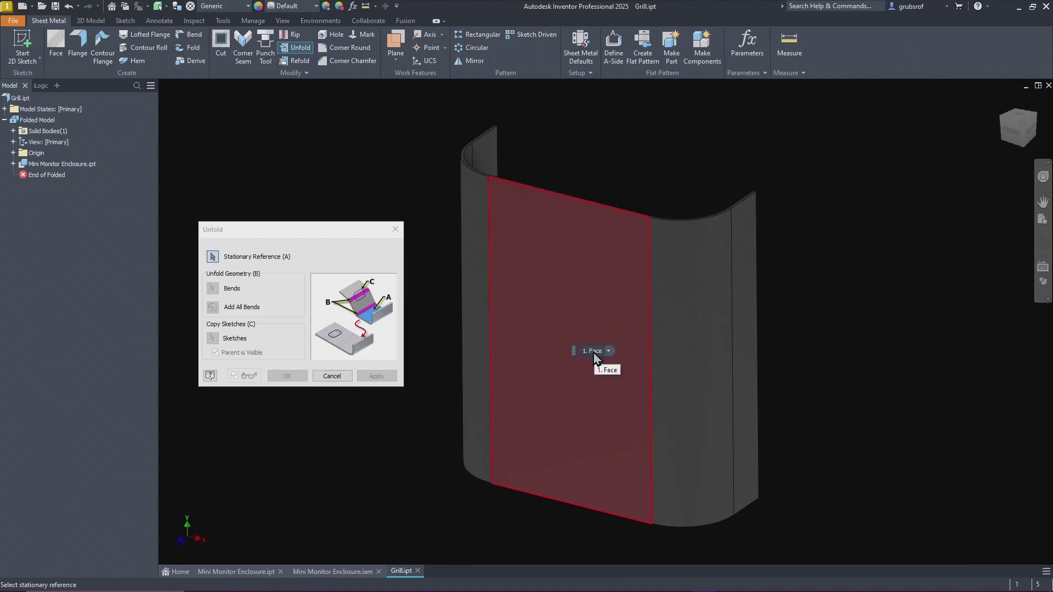
click(574, 309)
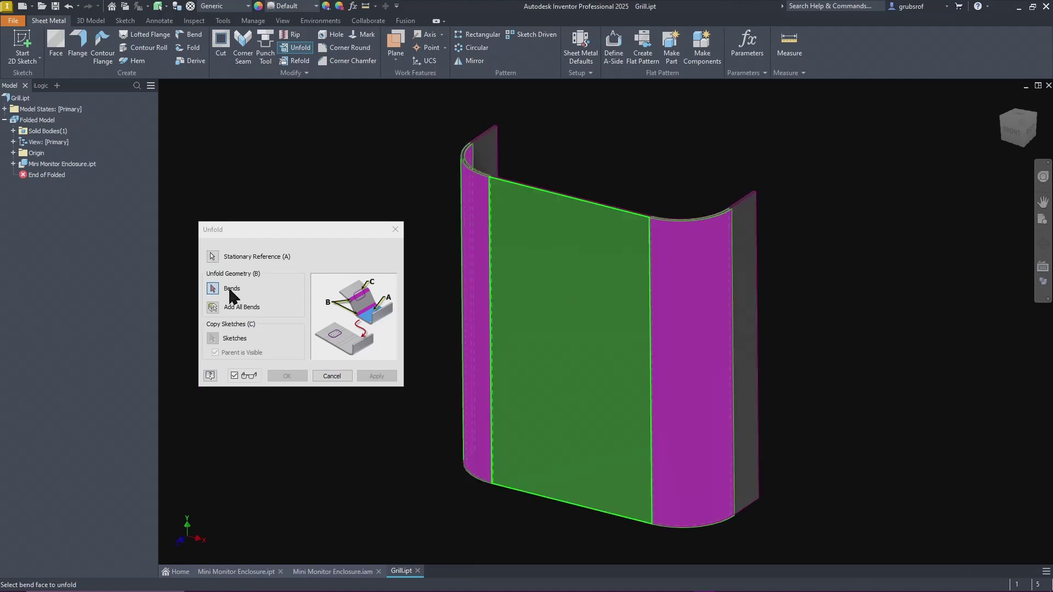
click(475, 284)
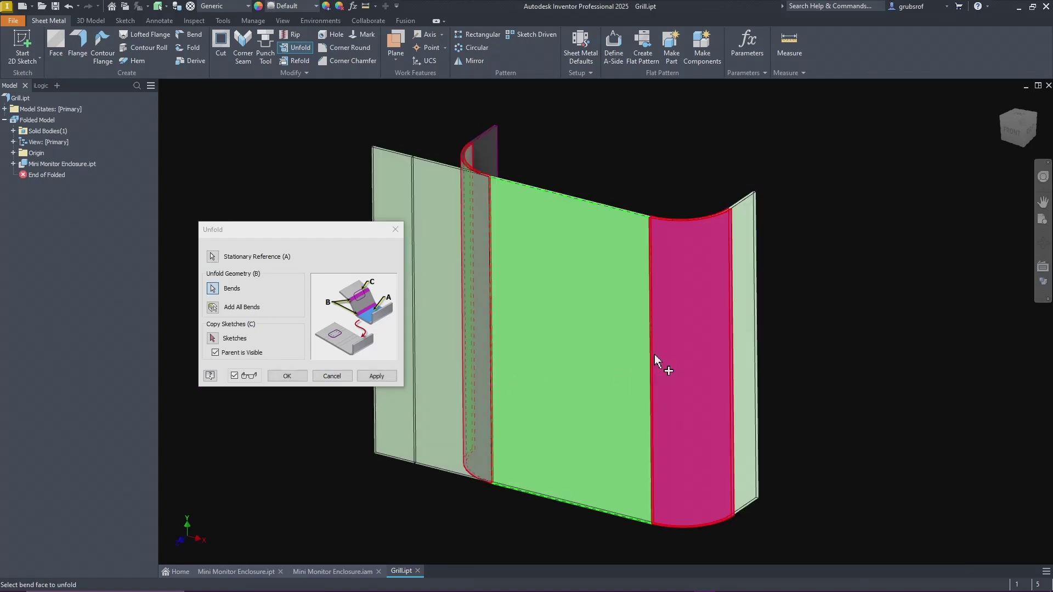
click(689, 367)
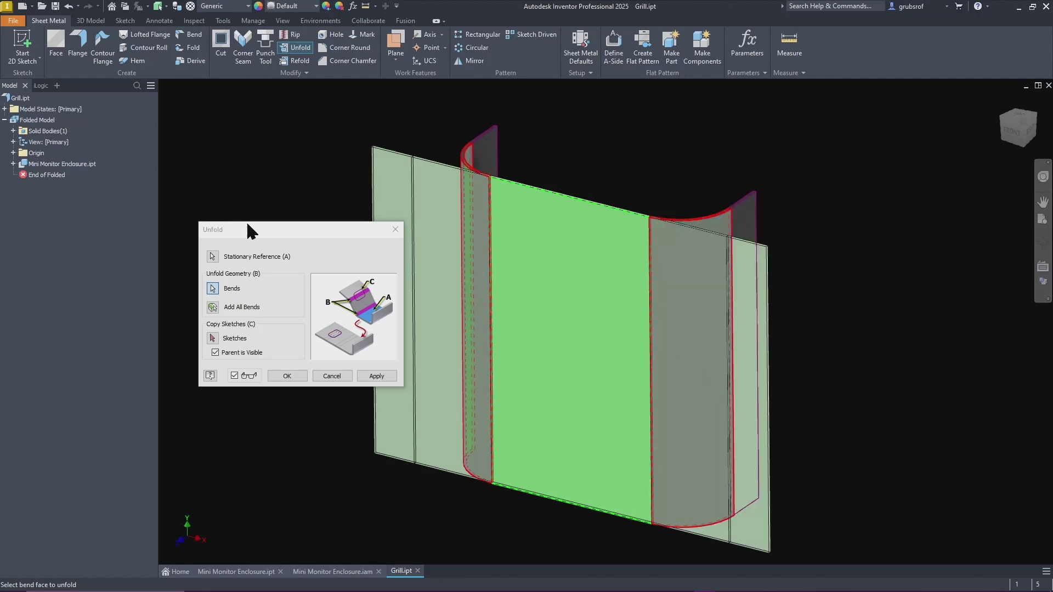
click(286, 378)
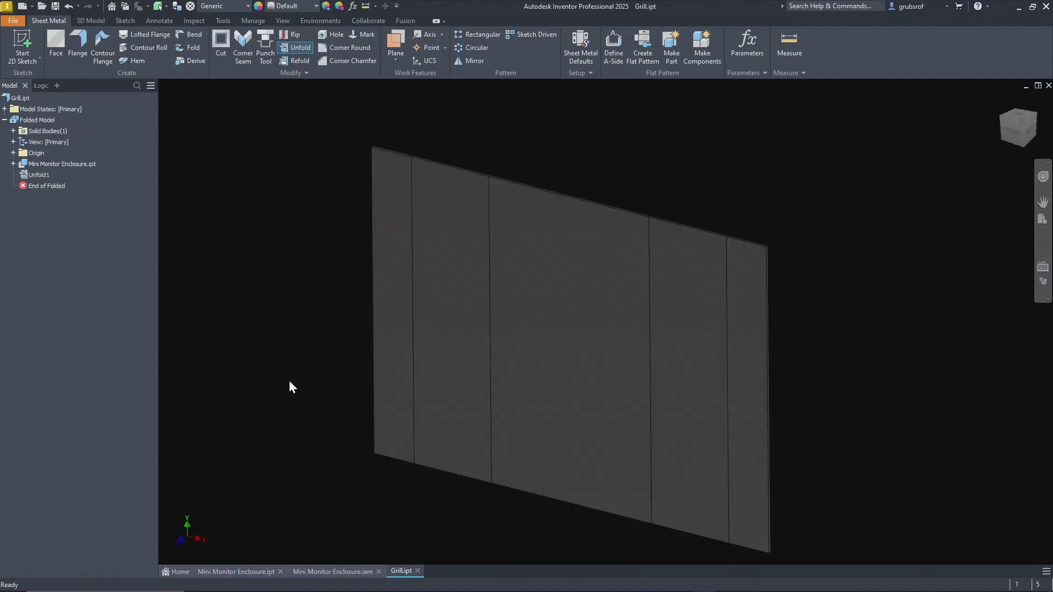
key(F5)
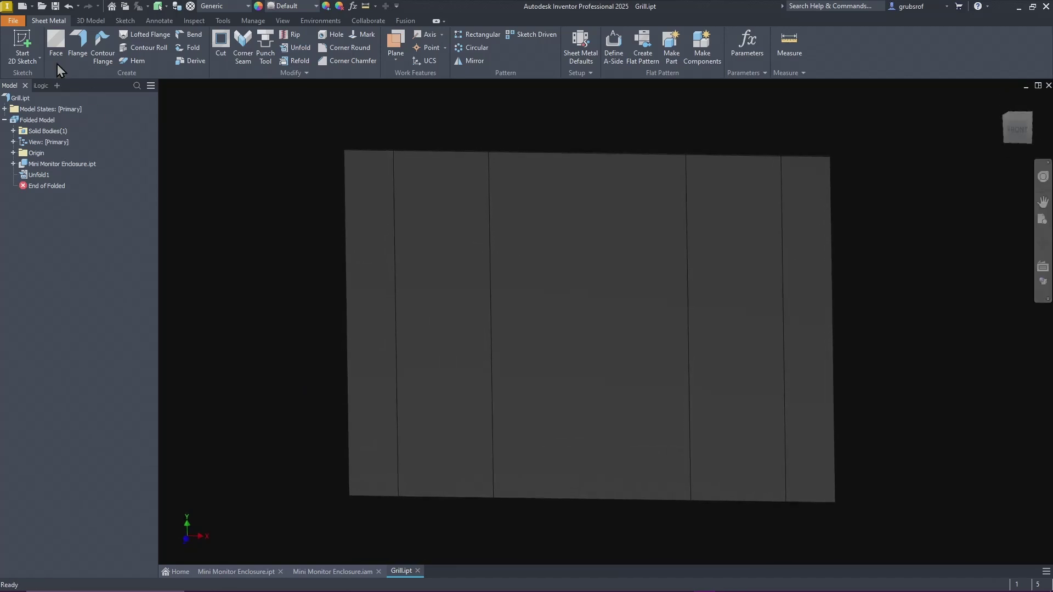
- Start a sketch on the sheet's leftmost strip and draw a .125 circle near the bottom-left corner
click(28, 48)
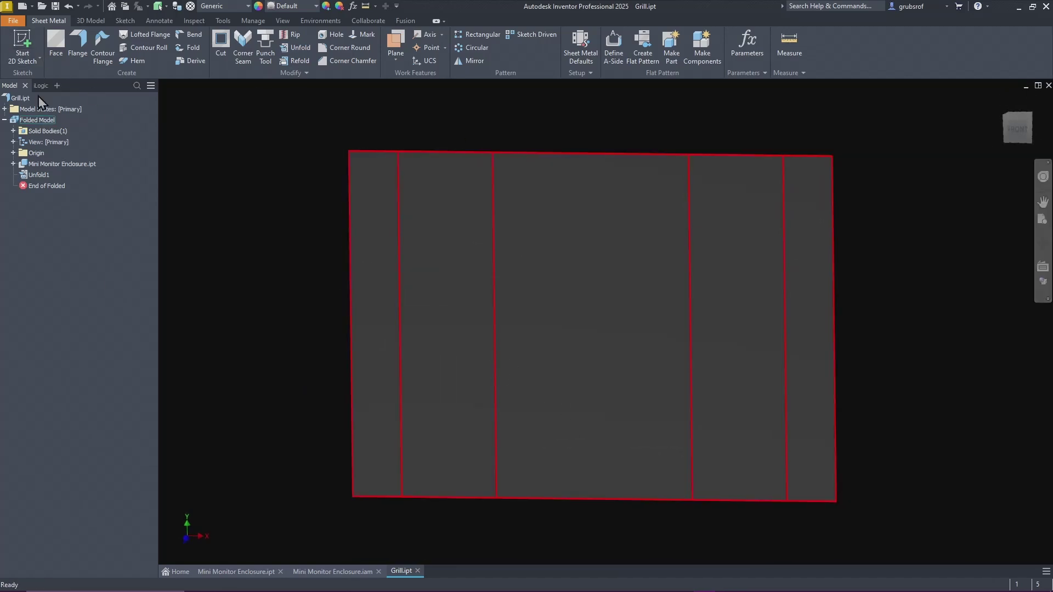
click(22, 47)
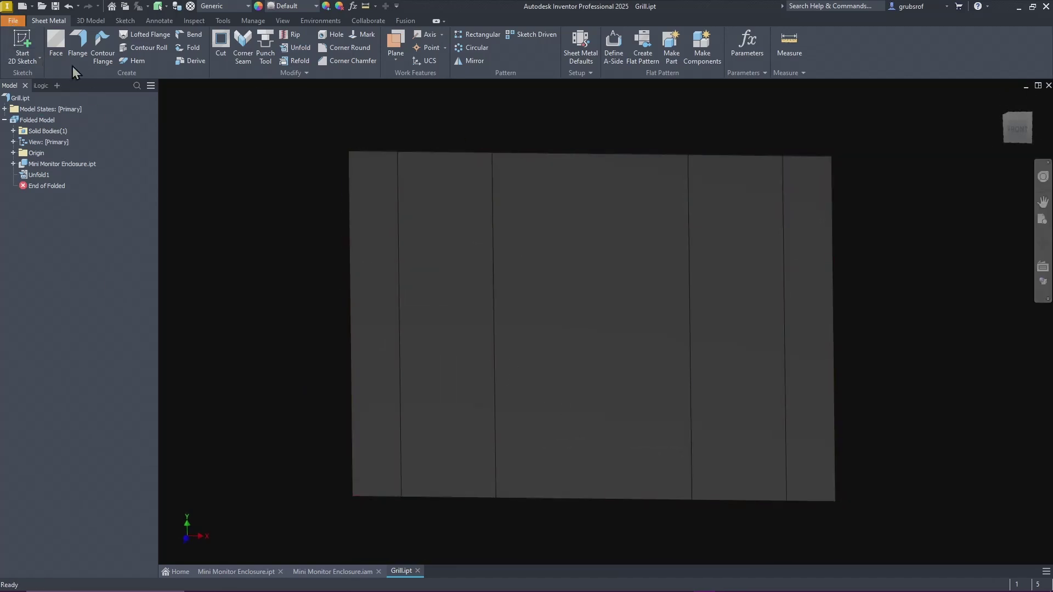
click(369, 481)
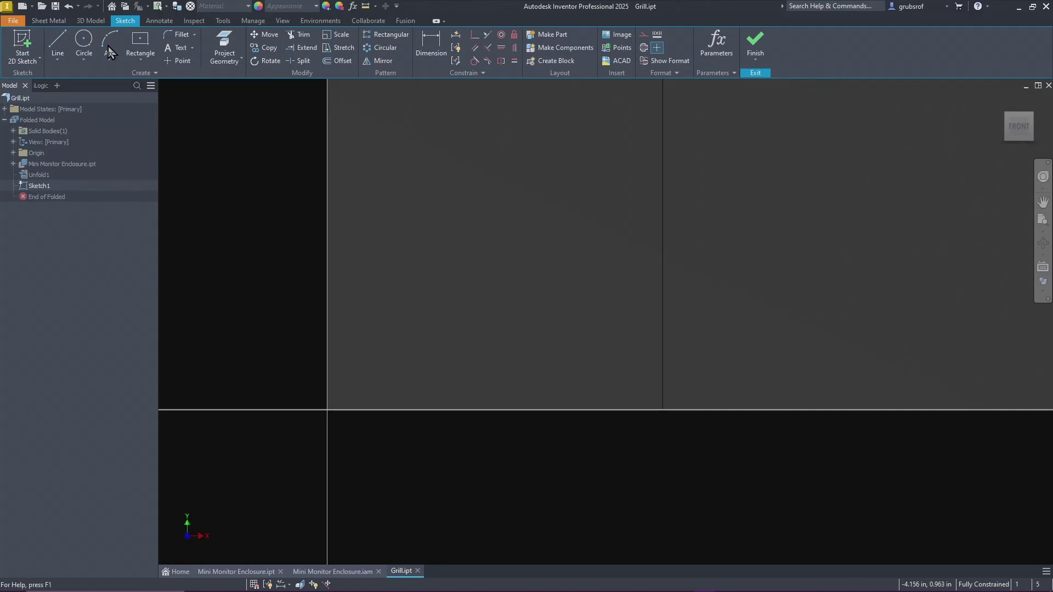
click(84, 38)
click(384, 349)
text(1)
text(.)
text(25)
key(Return)
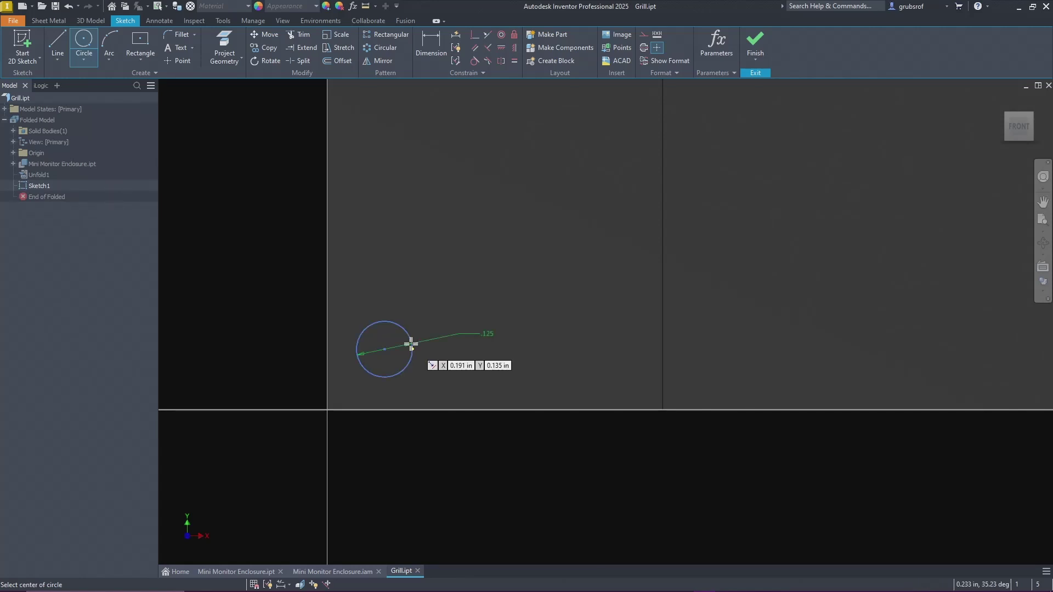
- Dimension the circle .188 from the bottom edge and .1985 from the left edge
click(431, 46)
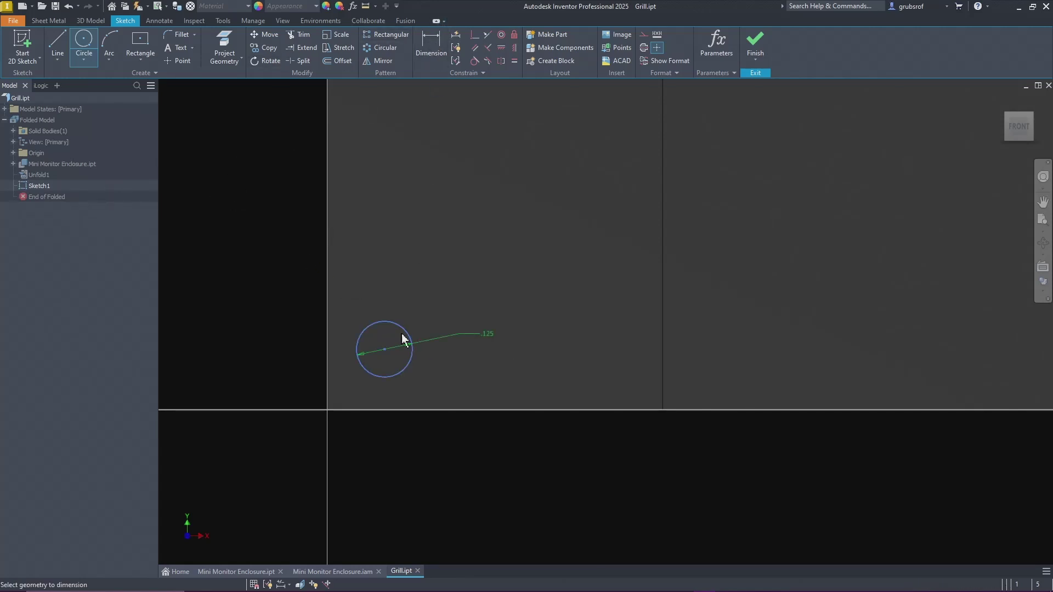
click(367, 411)
click(280, 383)
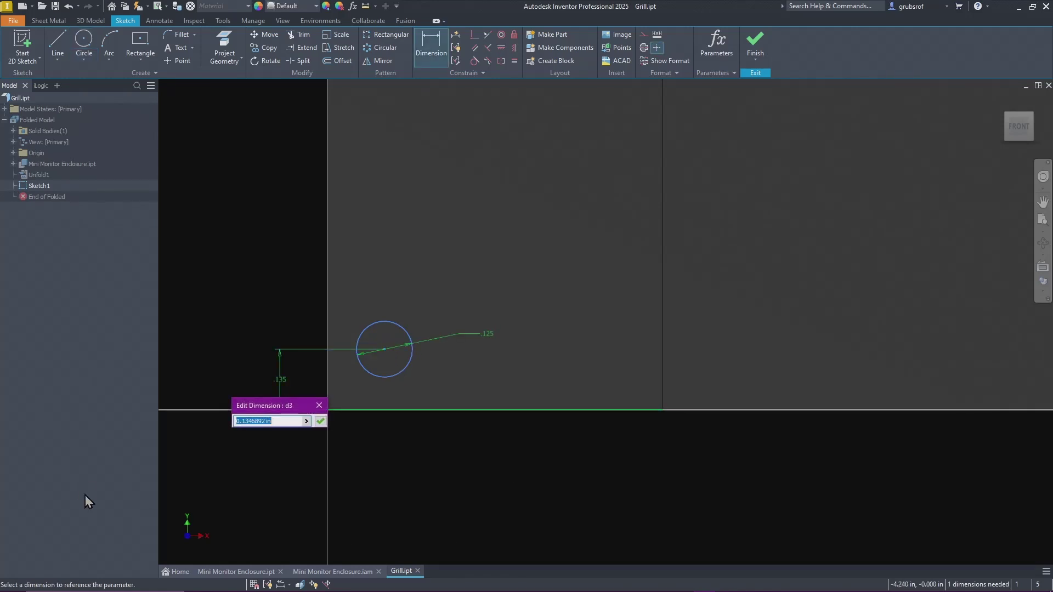
text(.1875)
key(Return)
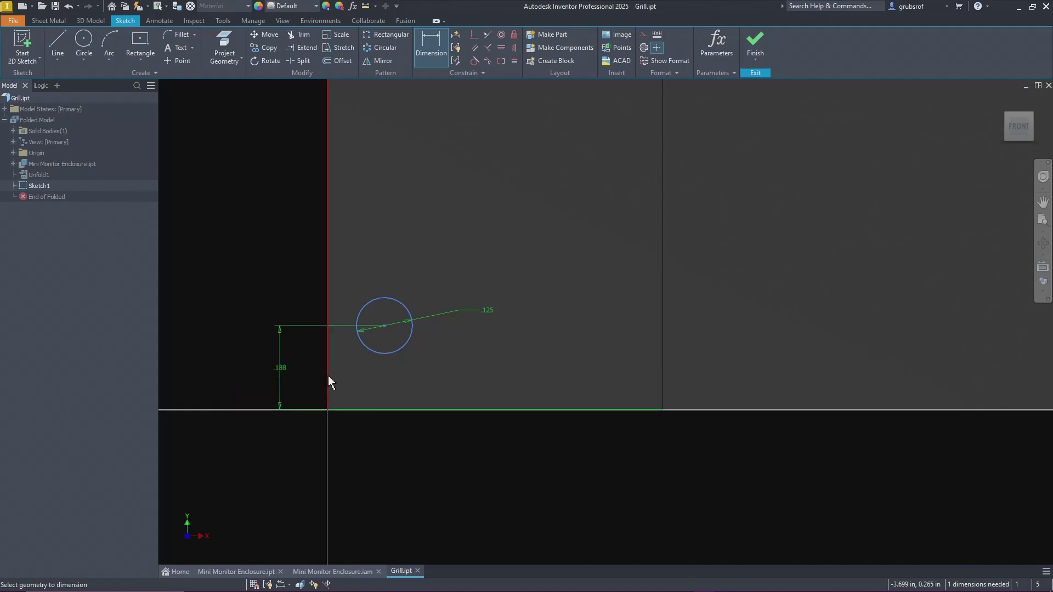
click(328, 381)
click(385, 325)
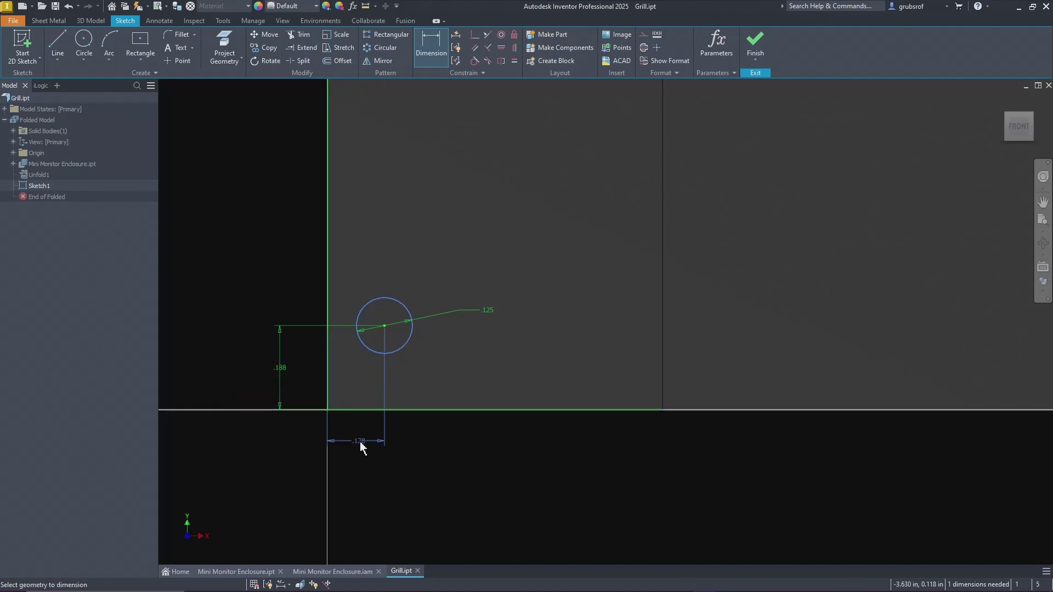
click(360, 443)
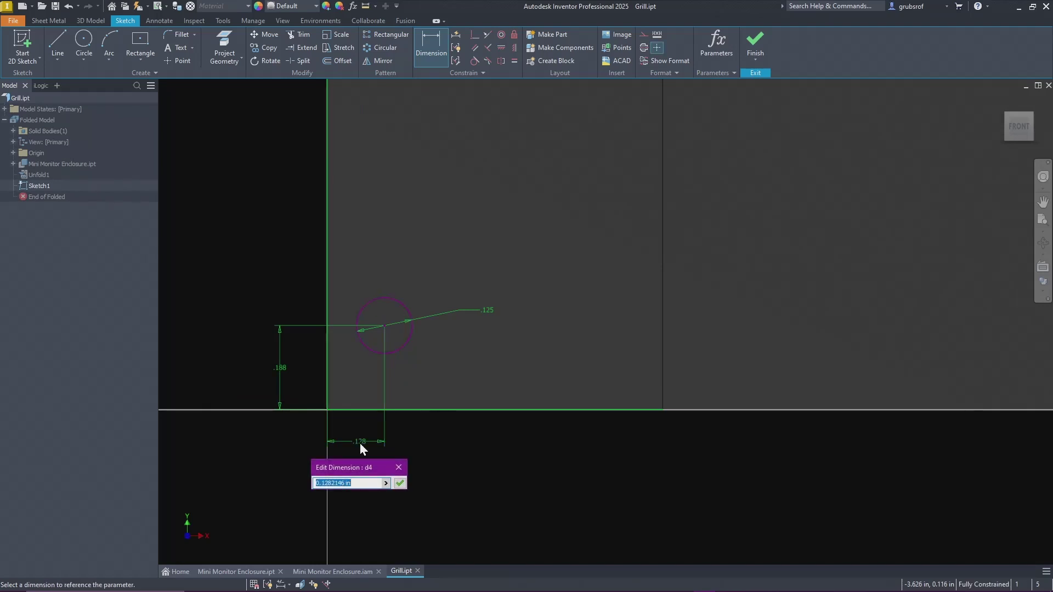
text(.1985)
key(Return)
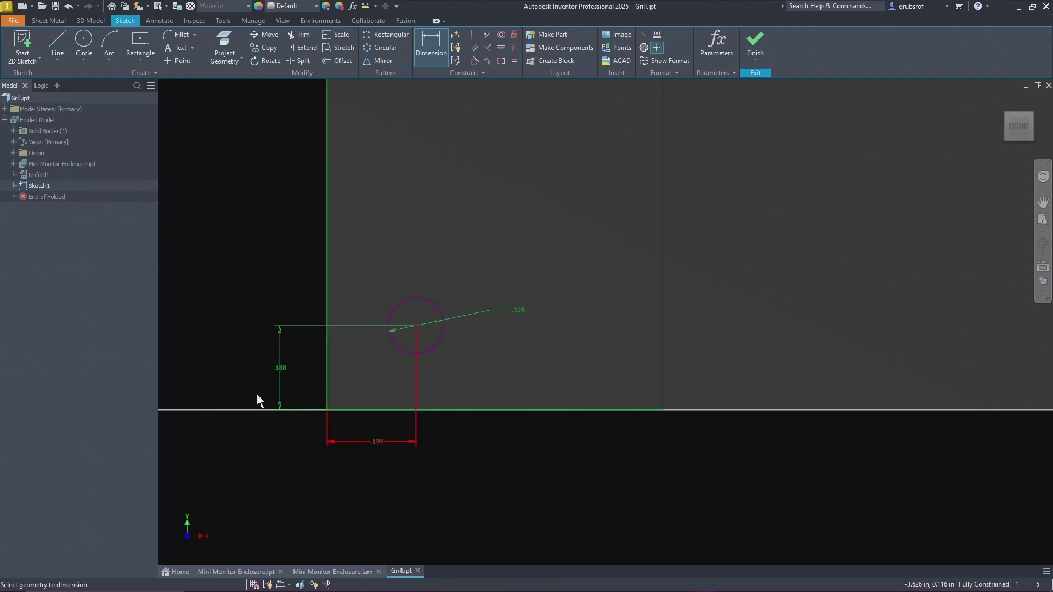
scroll(336, 504, down, 8)
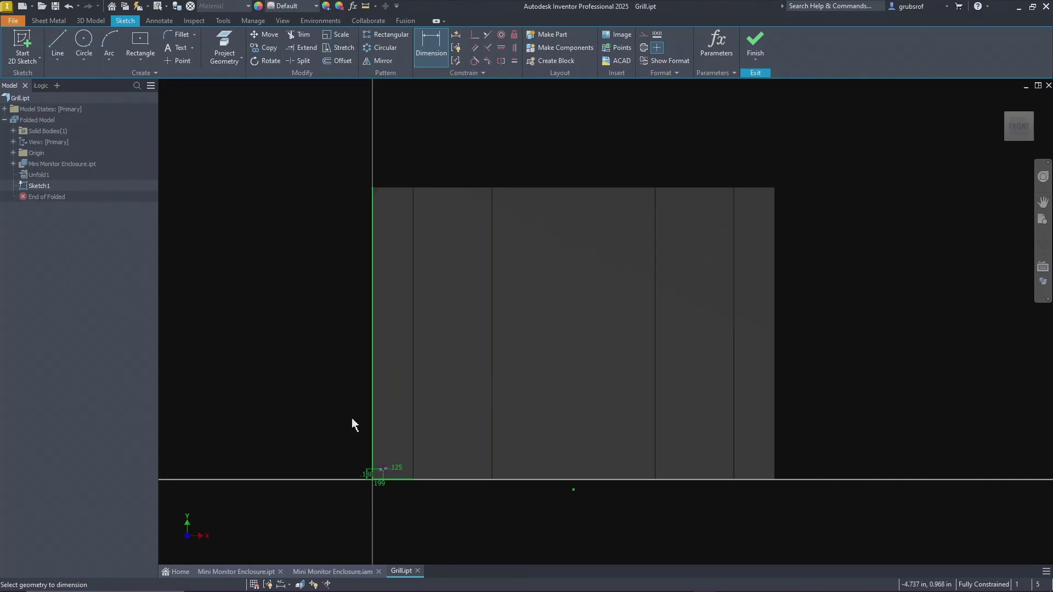
scroll(364, 512, up, 3)
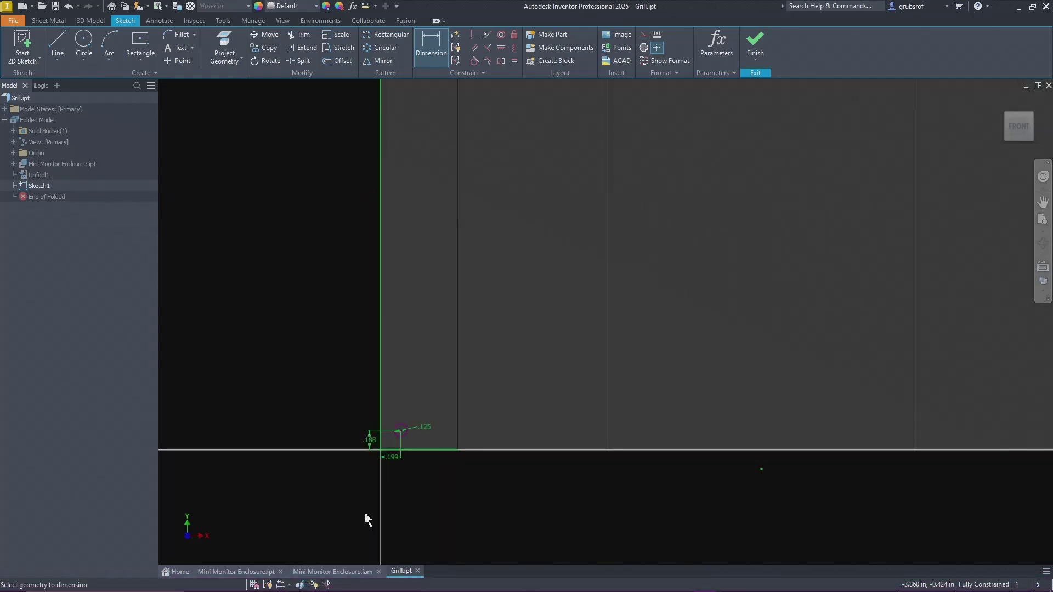
- Finish the sketch and cut the .125 circle through the sheet thickness as Cut1
click(758, 42)
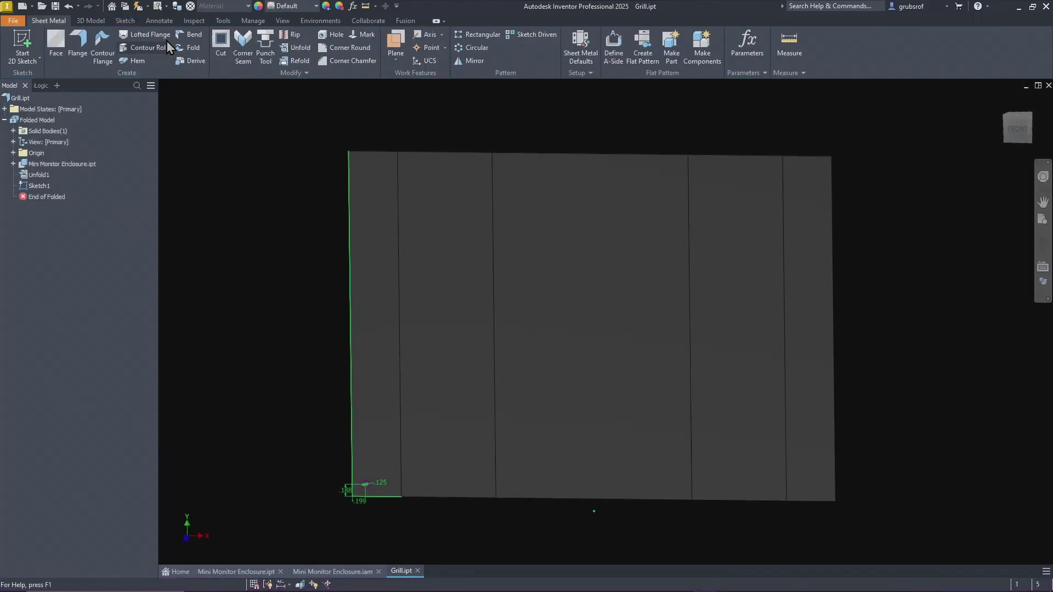
click(221, 49)
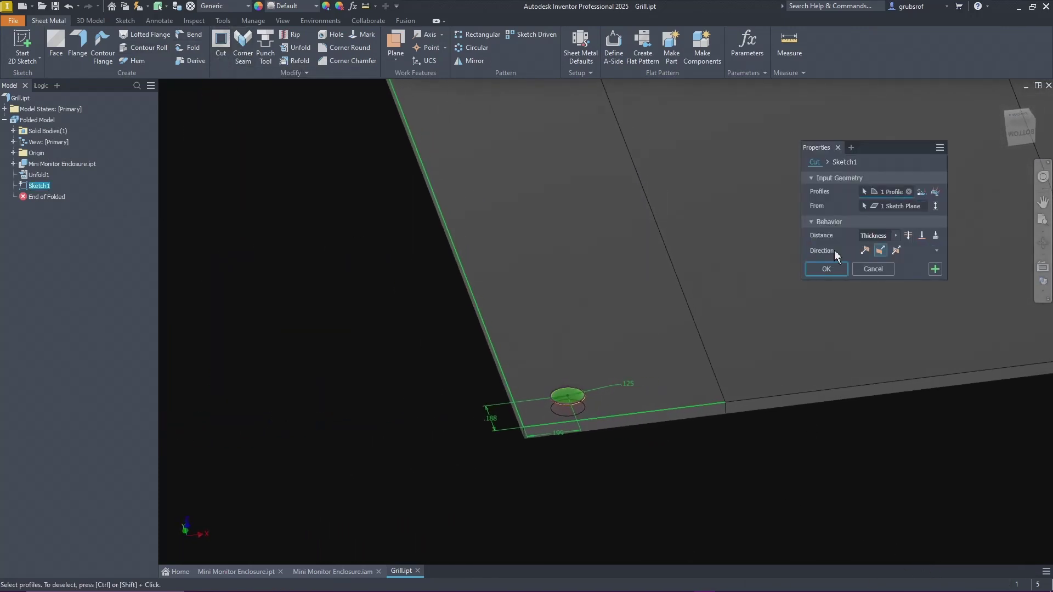
click(828, 269)
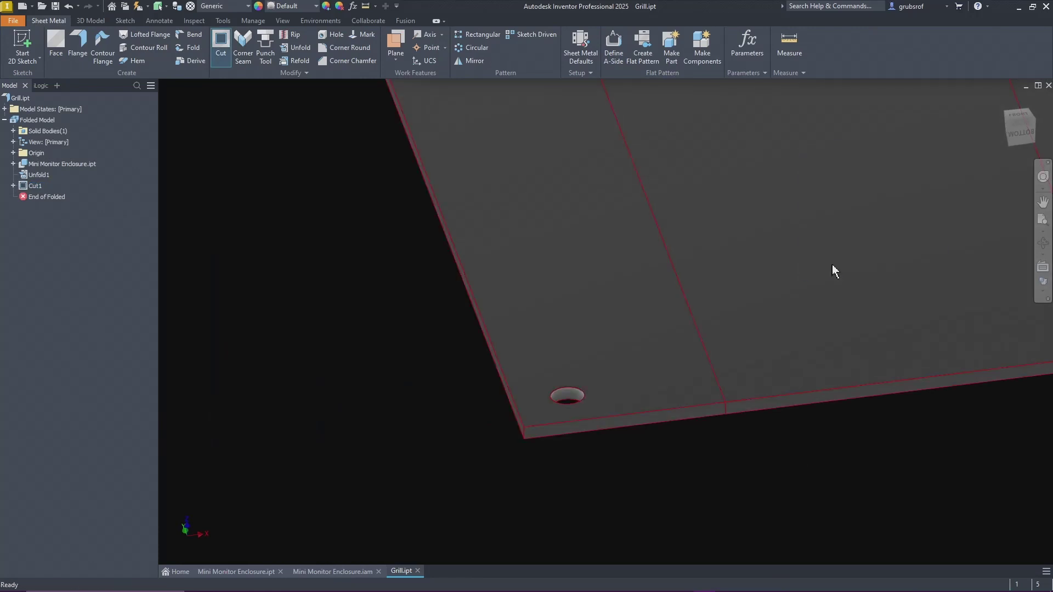
scroll(611, 524, up, 5)
scroll(594, 498, down, 3)
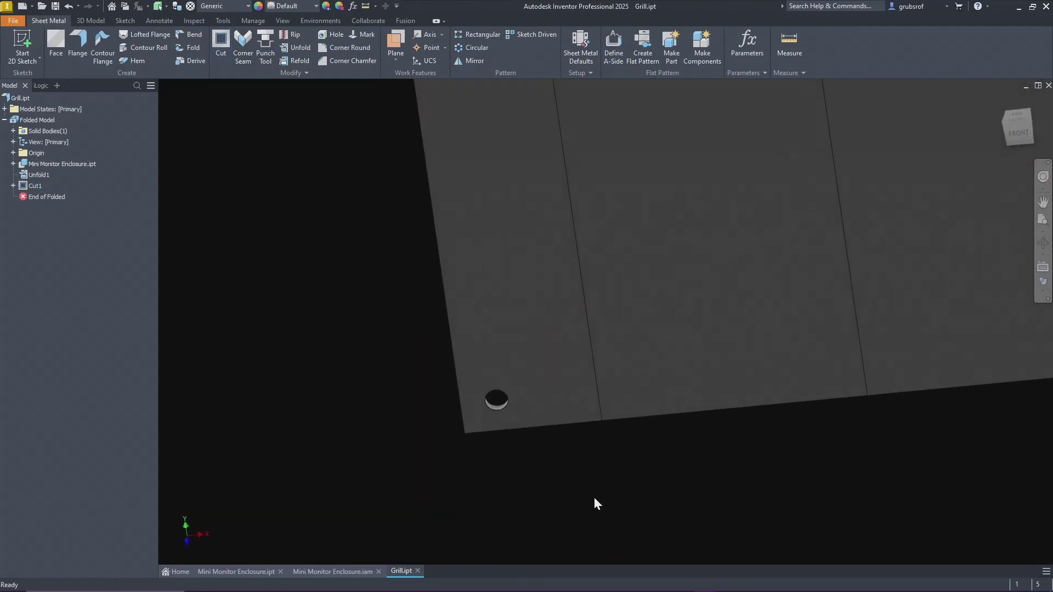
click(1019, 133)
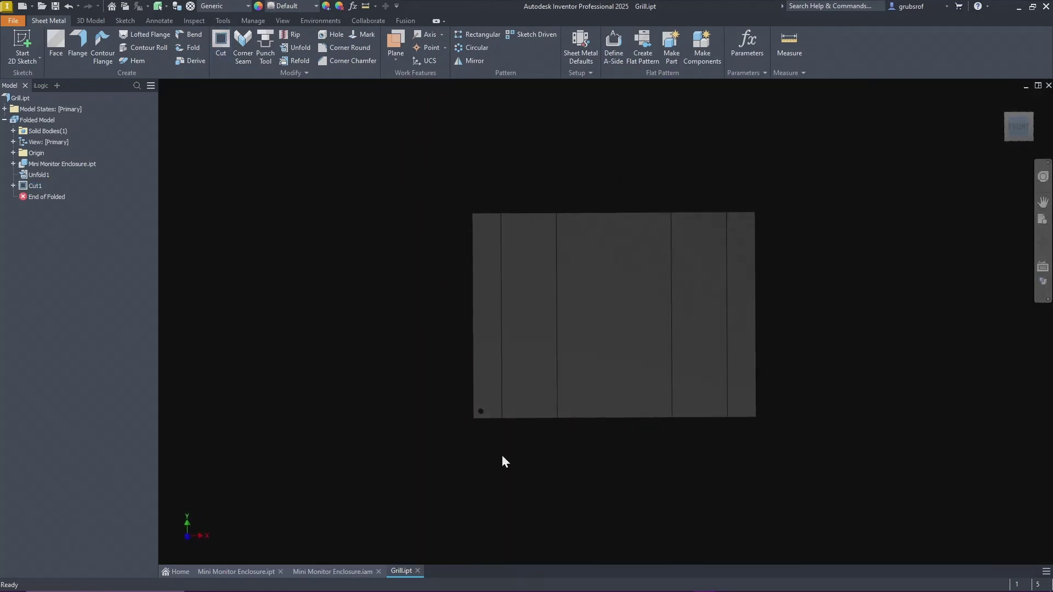
scroll(518, 433, up, 4)
scroll(520, 435, down, 3)
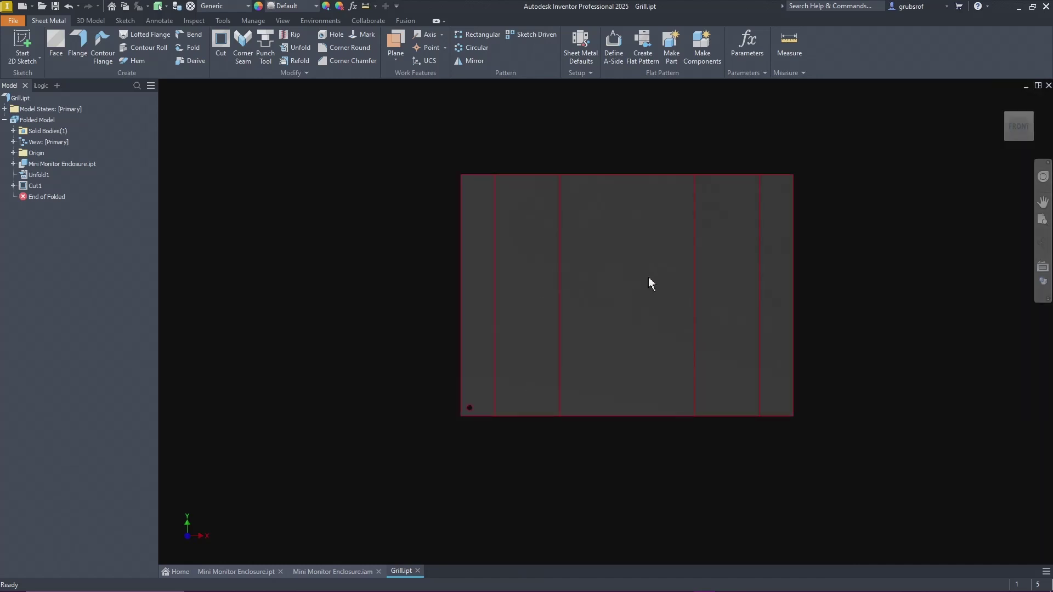
- Set up a rectangular pattern of Cut1 along the bottom edge: 29 occurrences spaced .125*2
click(475, 35)
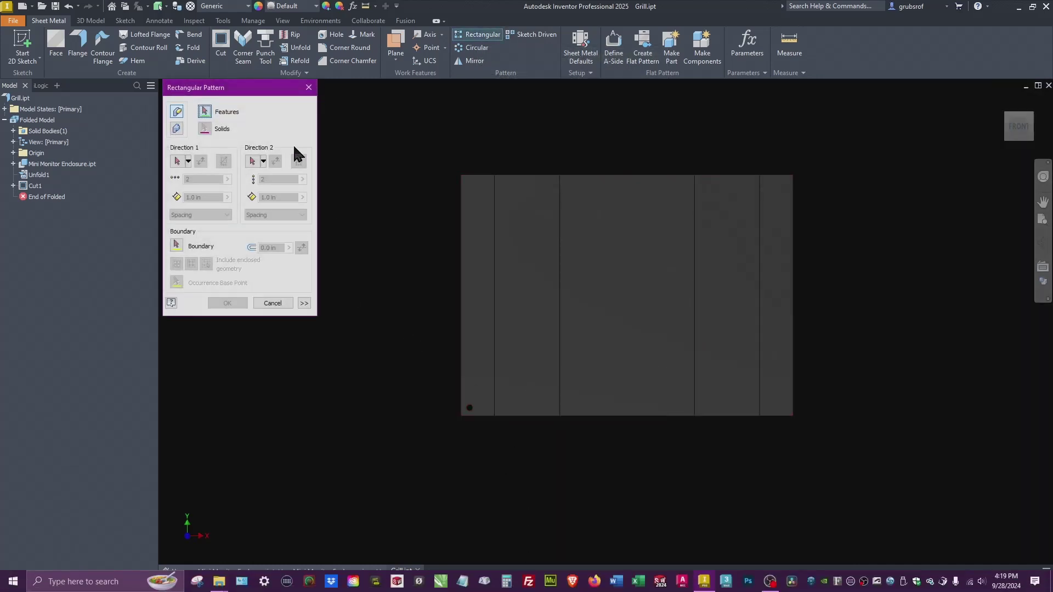
click(38, 186)
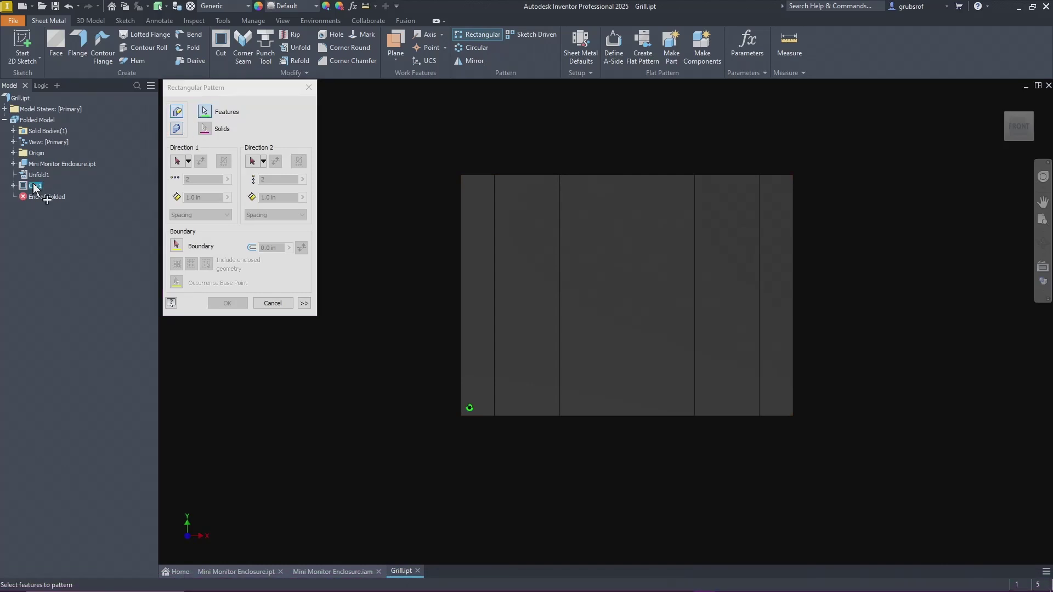
click(176, 161)
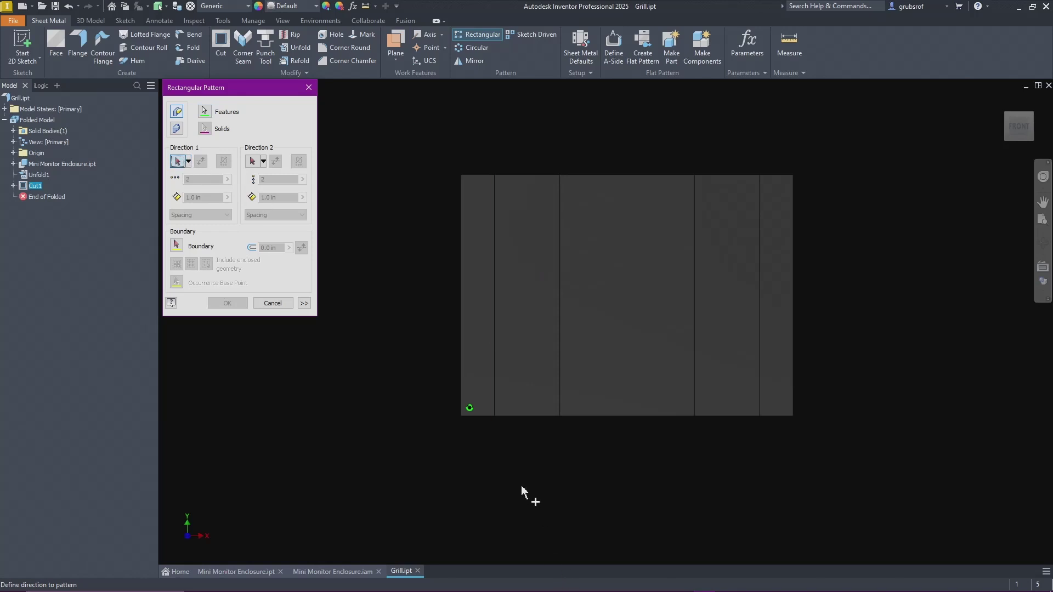
click(486, 418)
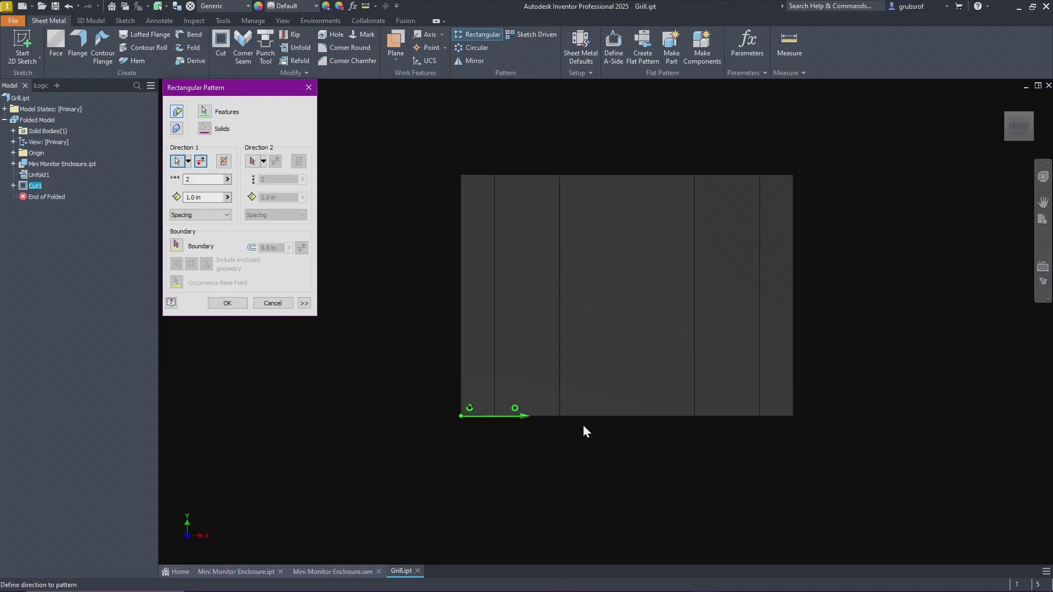
click(201, 160)
click(201, 160)
click(207, 179)
mouse_move(943, 582)
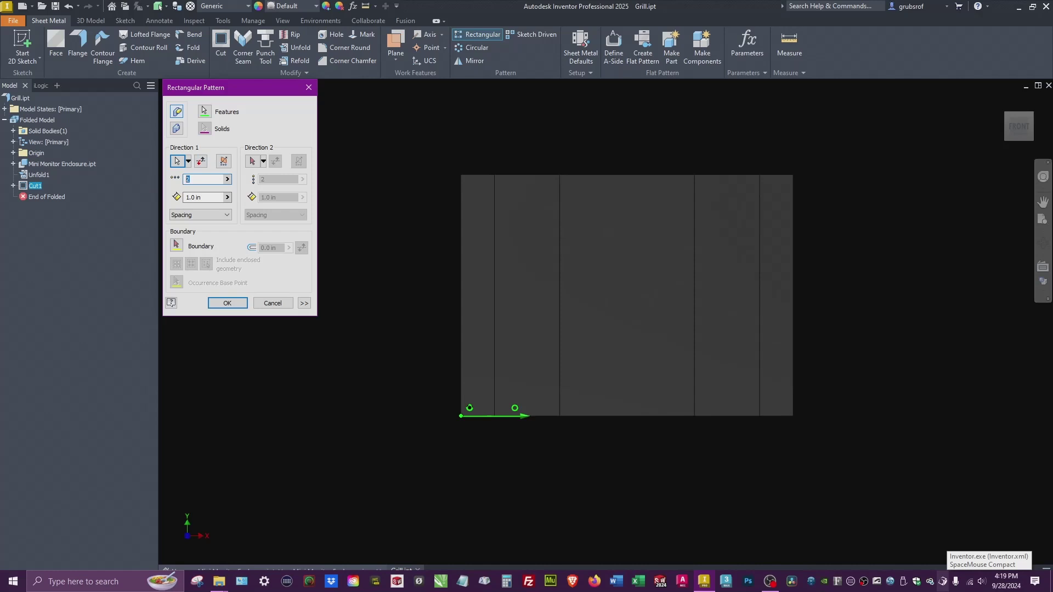
text(9)
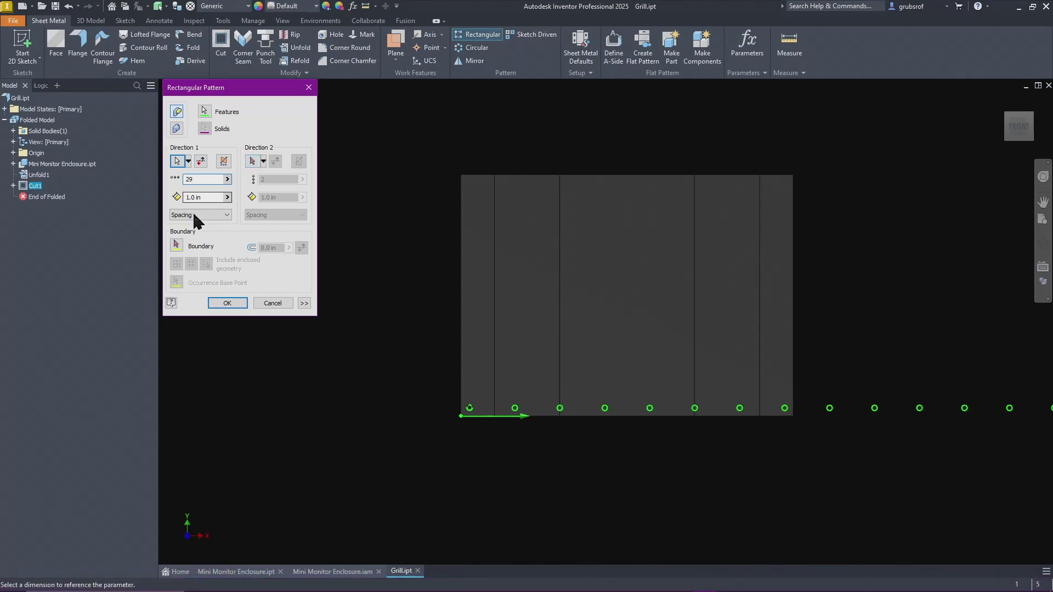
click(209, 195)
text(.125)
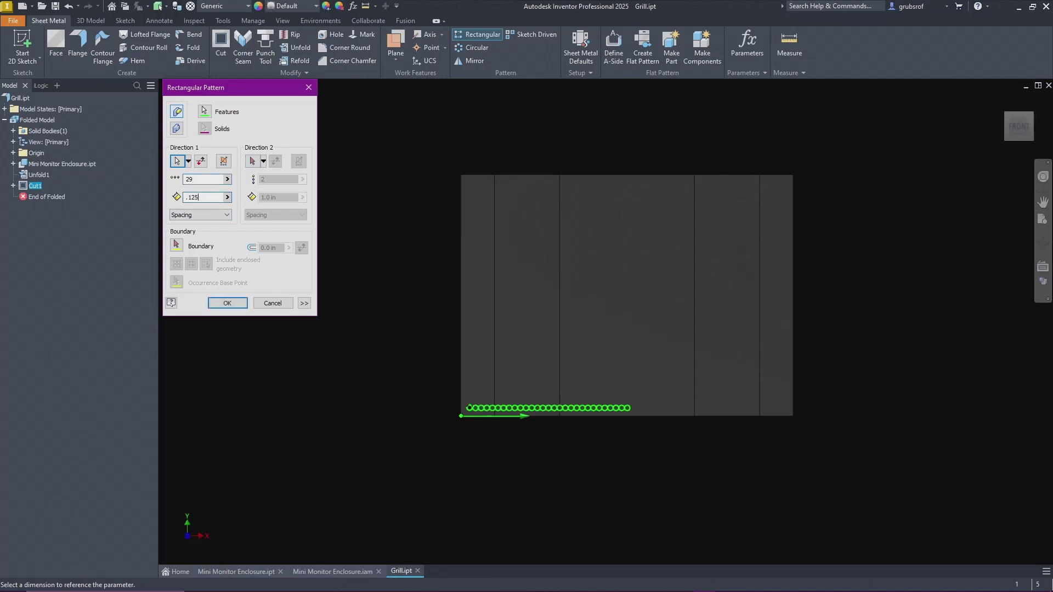
text(*)
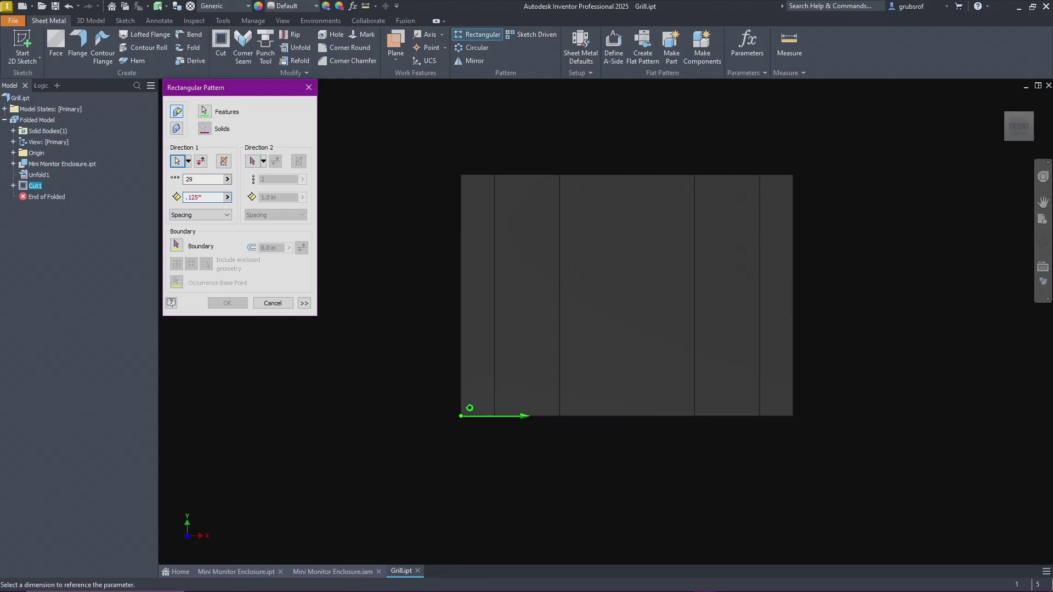
text(2)
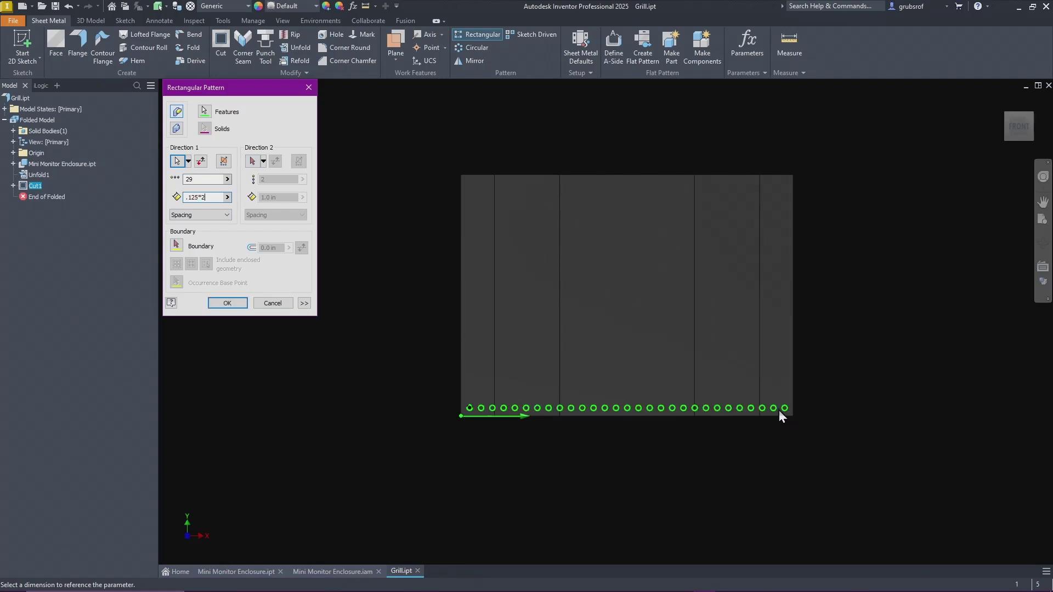
- Add a second pattern direction up the left edge with 21 rows, reusing the .125*2 spacing
click(253, 161)
click(462, 389)
click(263, 180)
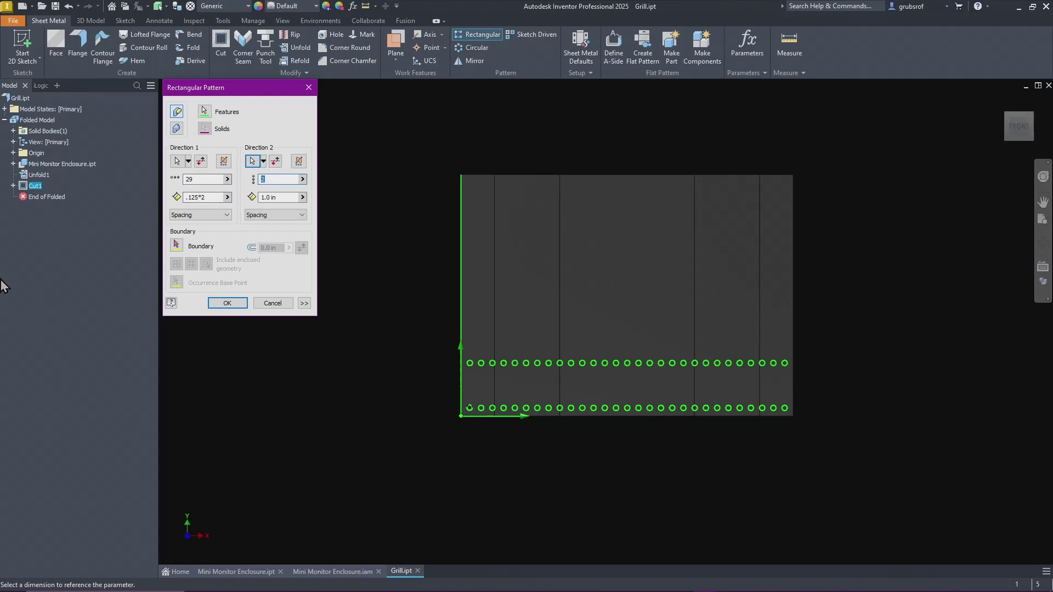
text(21)
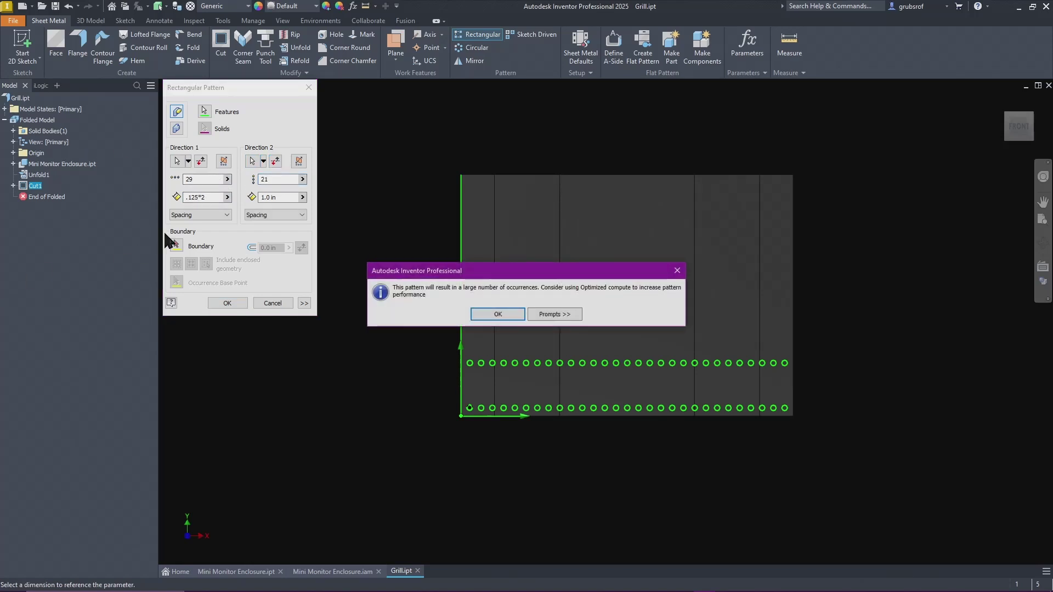
click(510, 315)
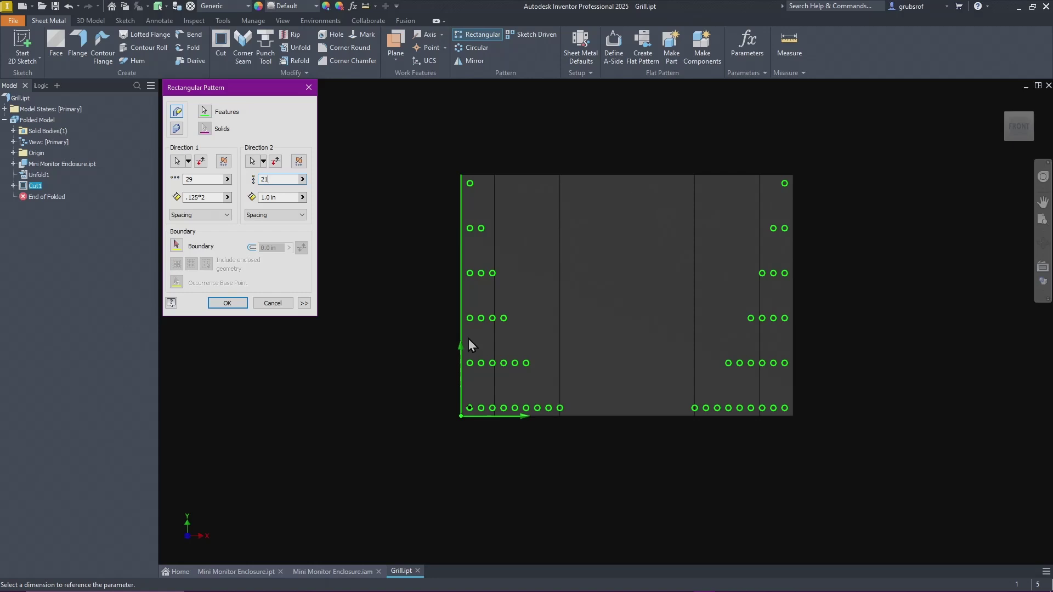
click(290, 200)
click(211, 198)
key(ctrl+c)
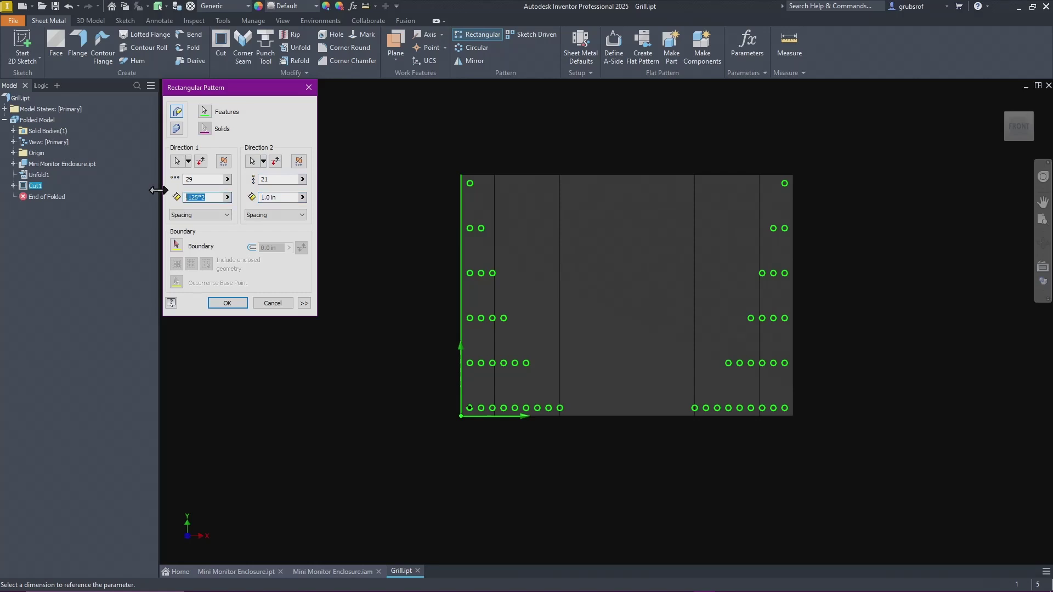
click(291, 198)
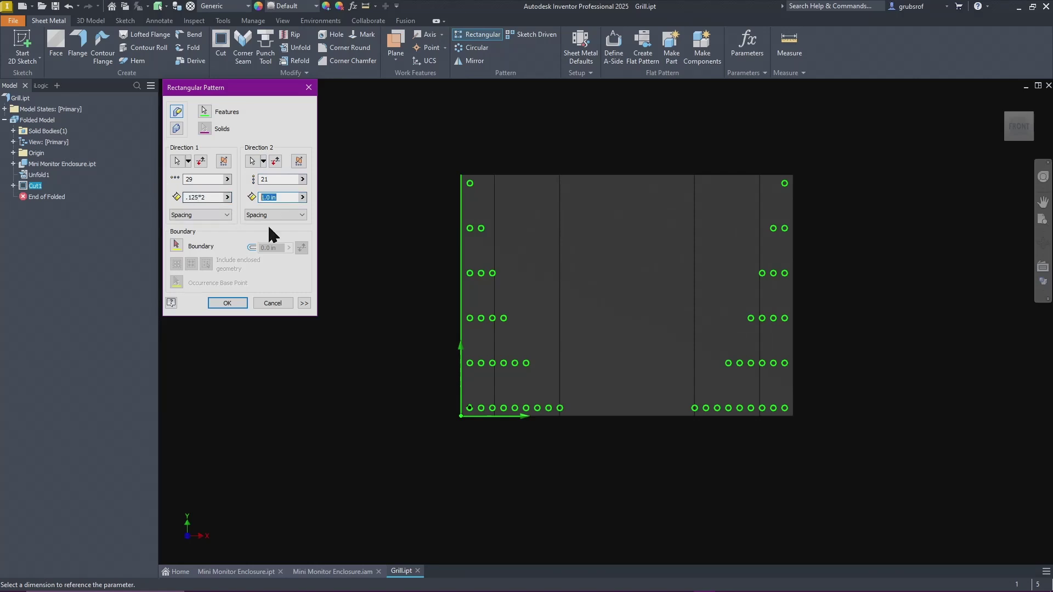
key(ctrl+v)
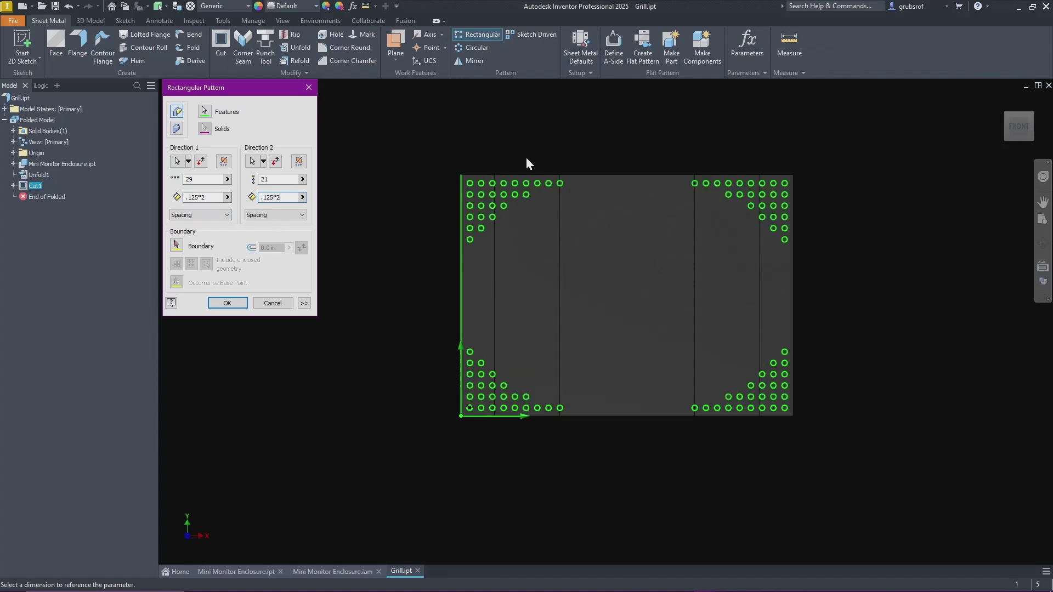
- Create the 29 × 21 rectangular hole pattern and inspect the perforated panel from several angles
click(229, 305)
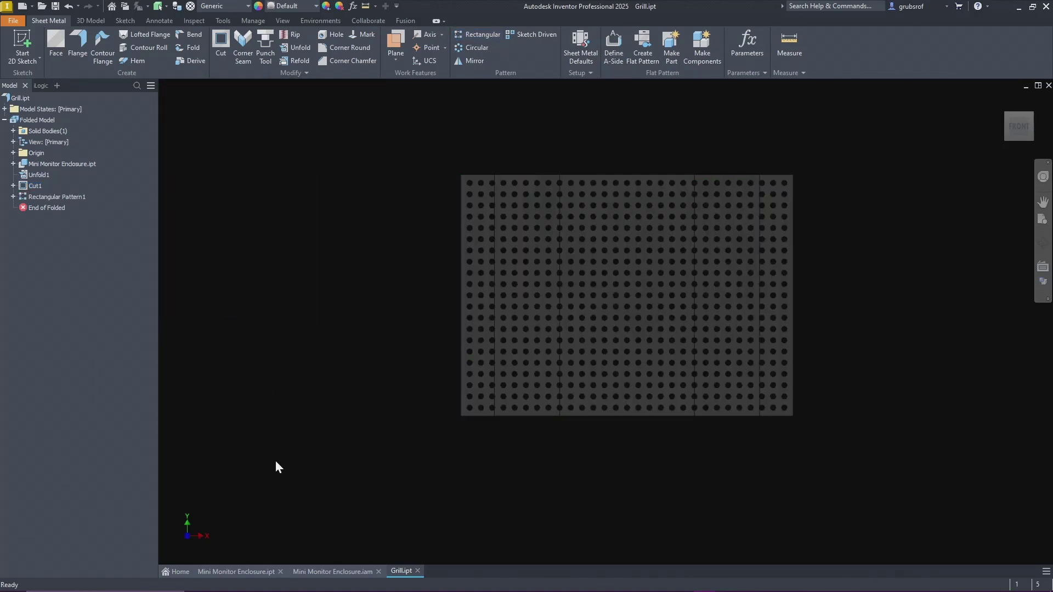
key(F6)
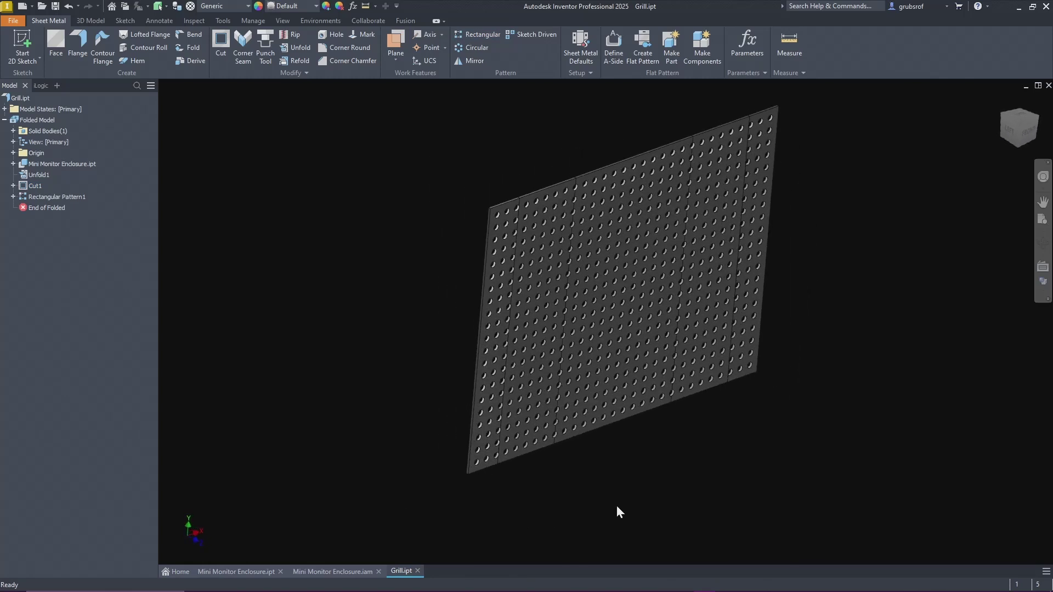
key(F5)
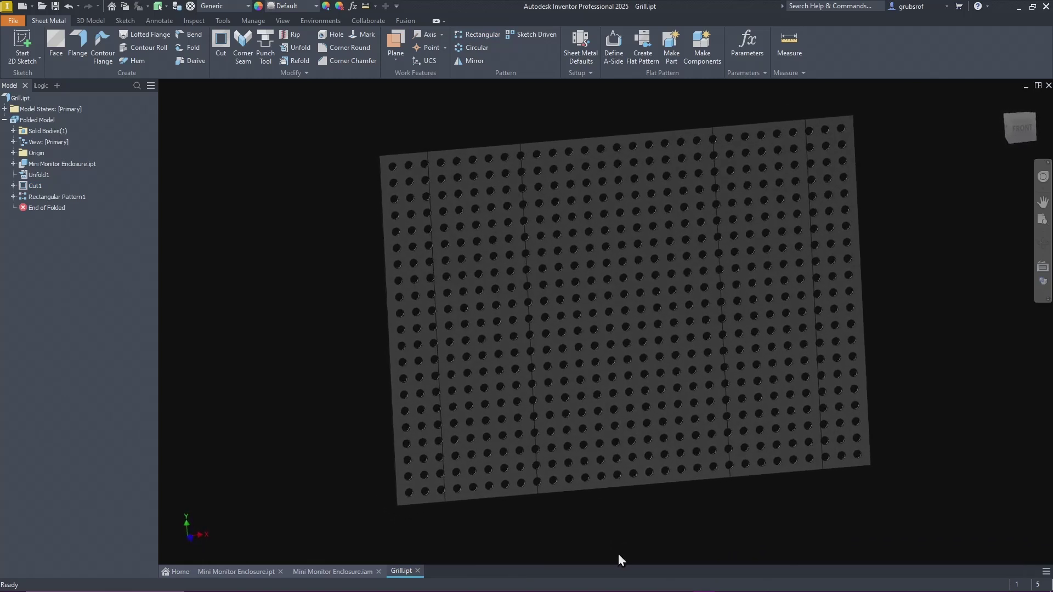
key(F5)
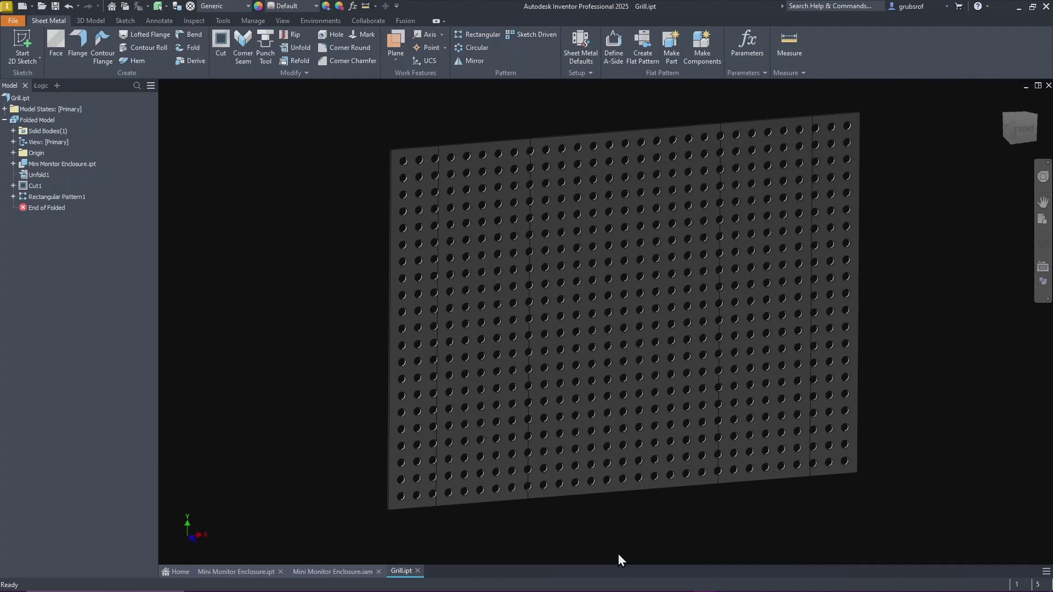
key(F5)
key(F5)
key(F5)
key(F5)
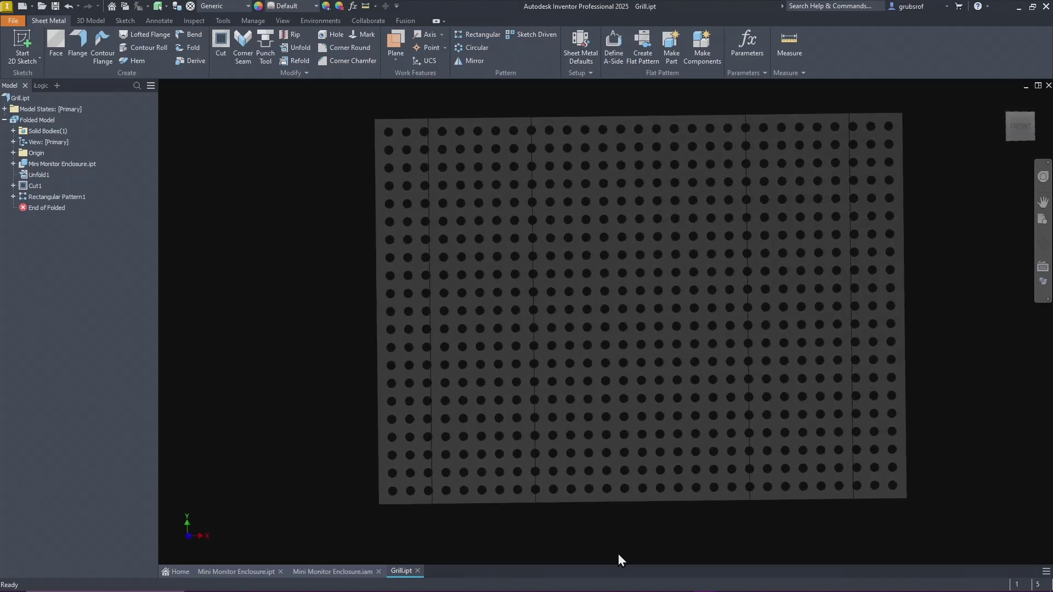
key(F5)
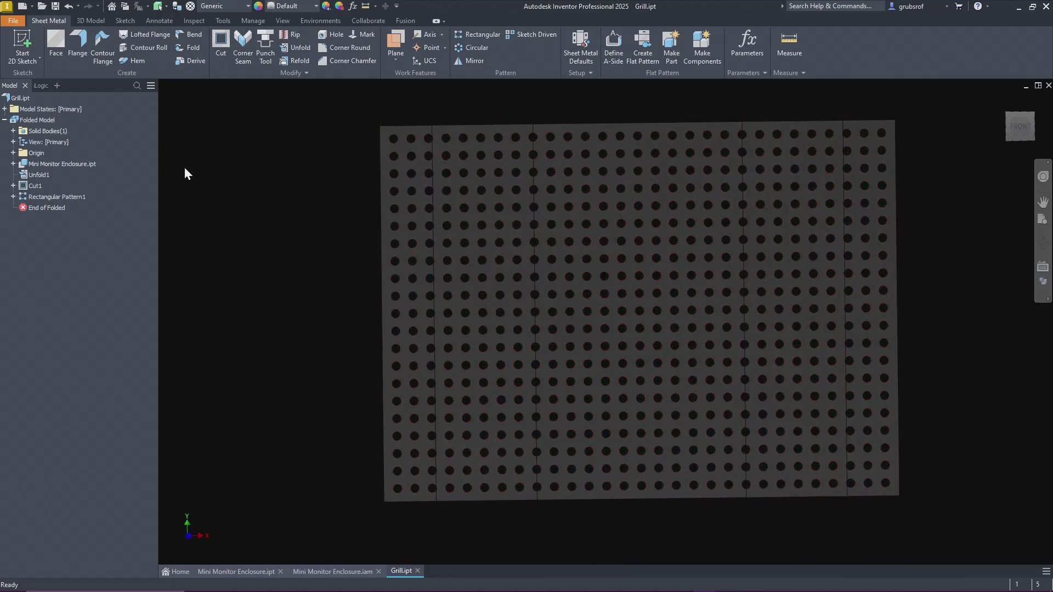
- Start a sketch on the panel face and project the middle-left and diagonally adjacent lower holes
click(23, 48)
click(404, 475)
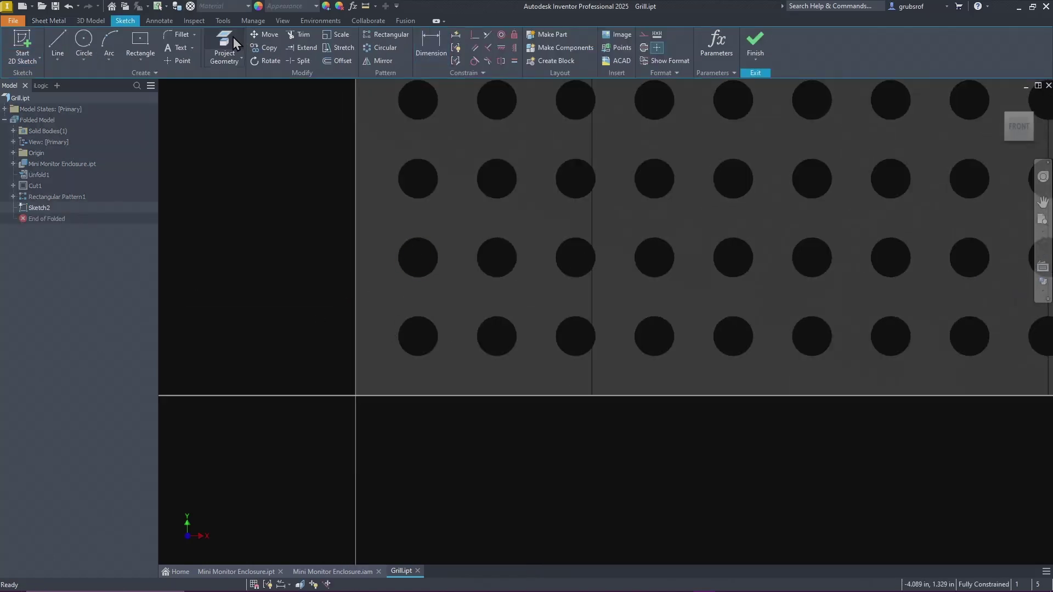
click(233, 44)
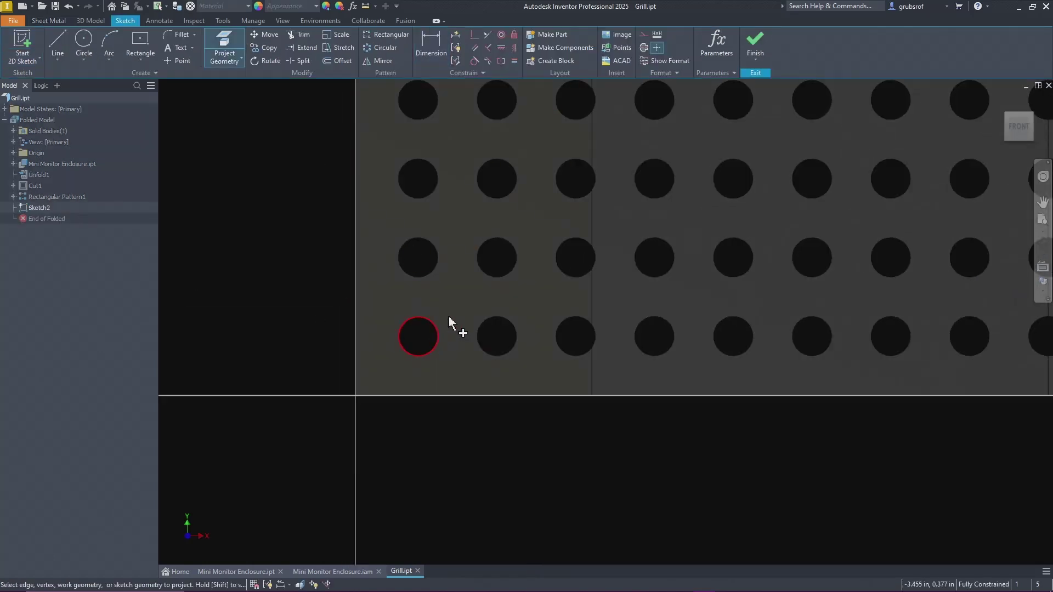
click(437, 271)
click(489, 331)
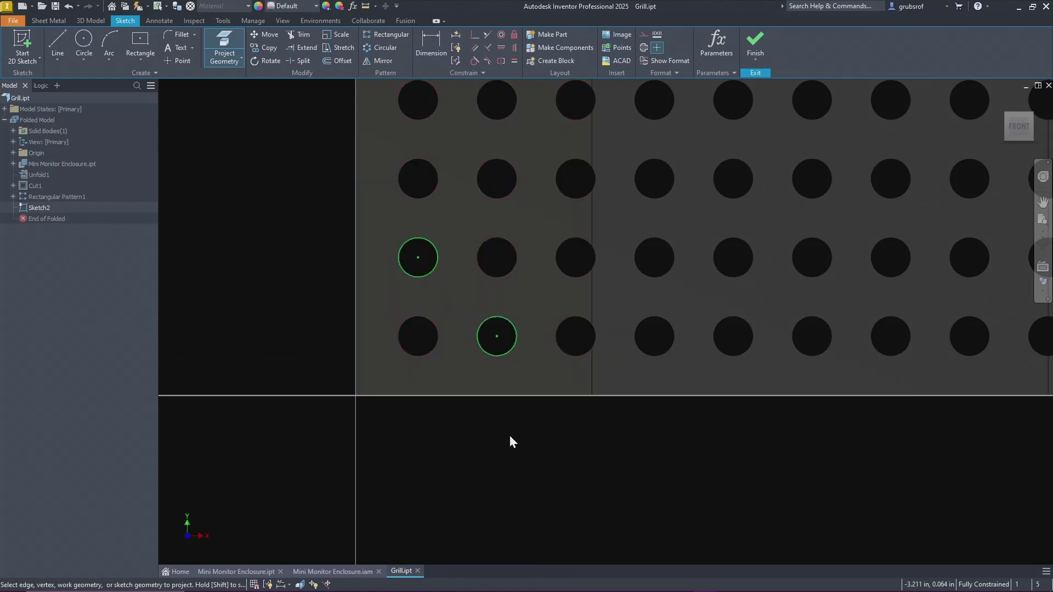
right_click(510, 442)
click(548, 437)
- Draw a diagonal line between the two hole centres; make it and the projected circles construction geometry
right_click(302, 273)
click(300, 263)
click(418, 257)
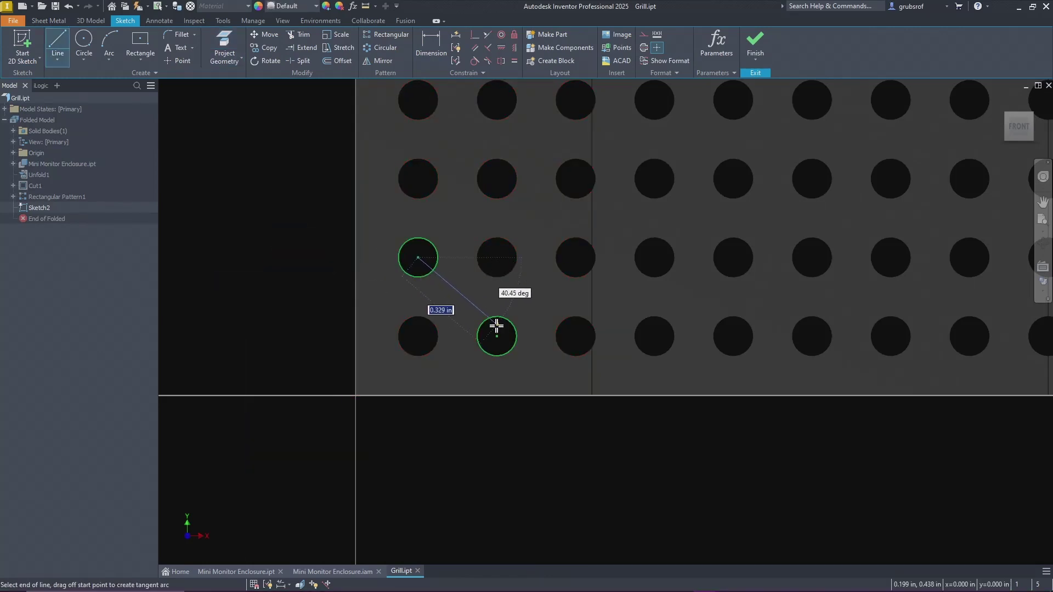
click(496, 336)
right_drag(543, 442, 592, 445)
drag(291, 448, 550, 209)
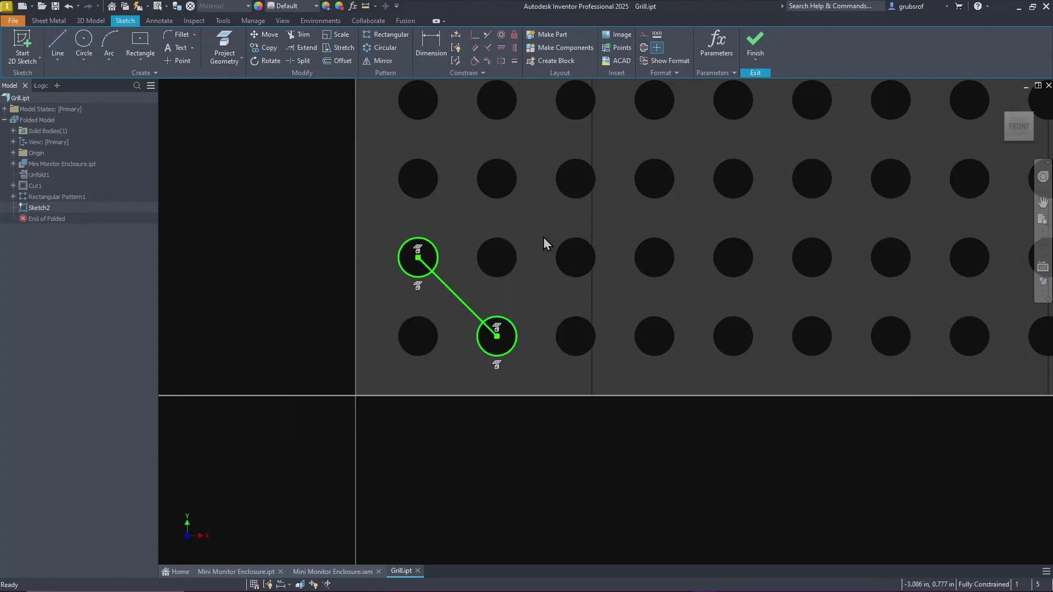
right_click(545, 464)
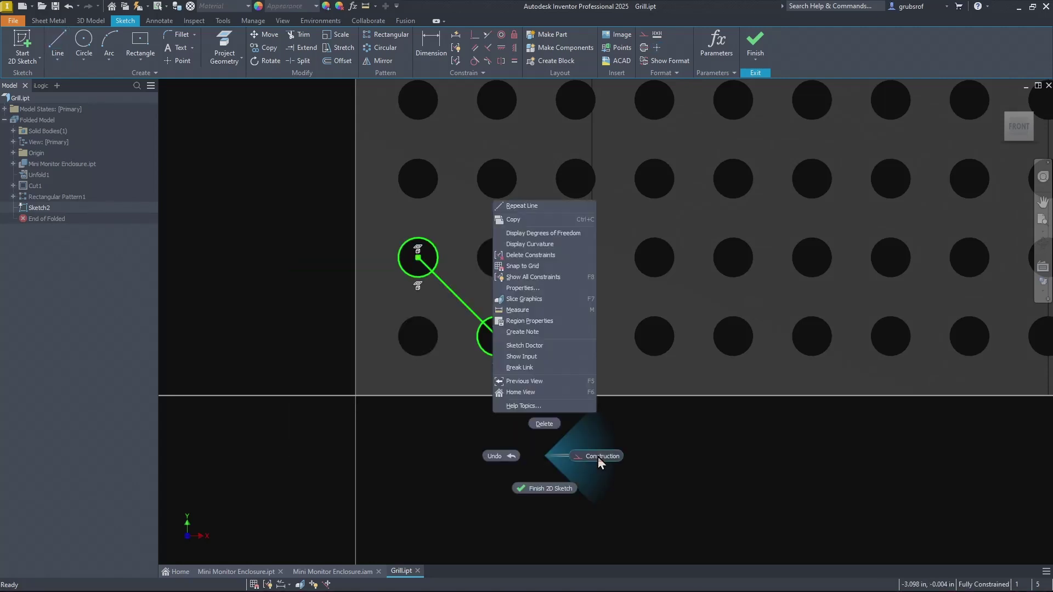
click(599, 455)
click(538, 462)
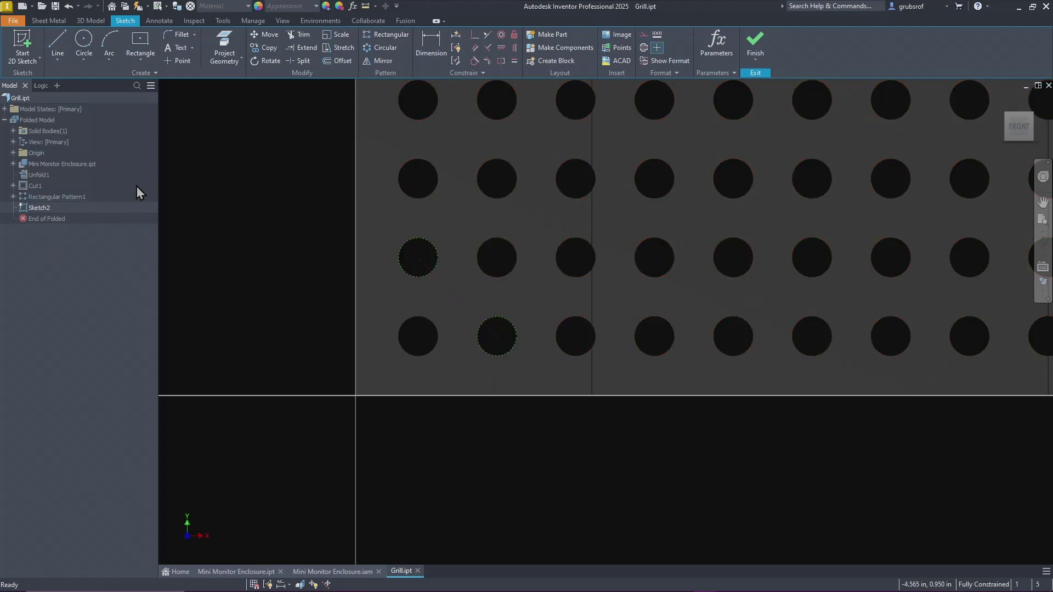
- Draw a .125 circle midway along the diagonal line and finish the sketch
click(84, 41)
click(457, 297)
text(.125)
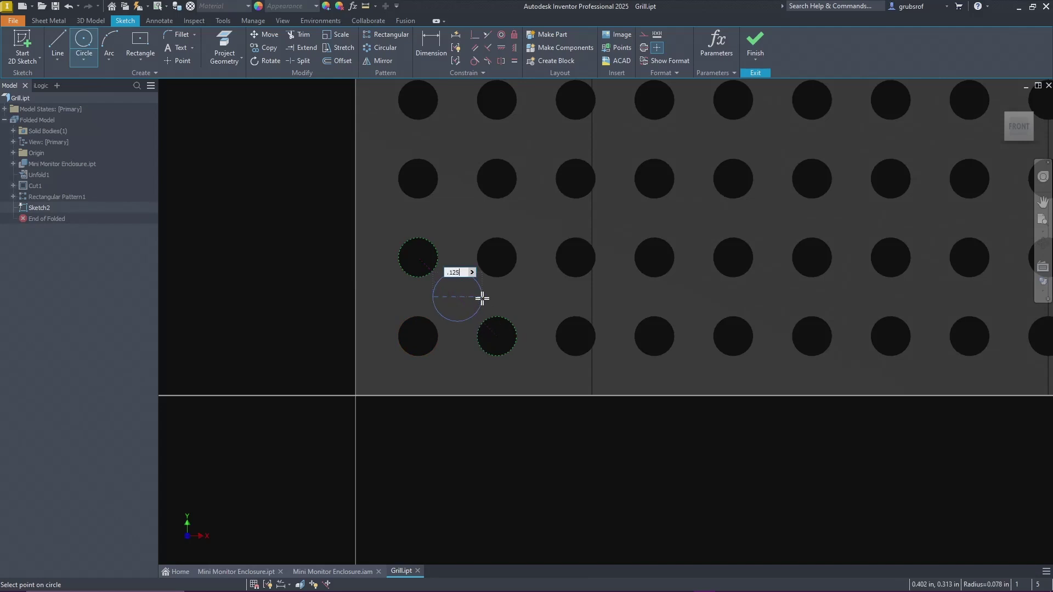
key(Return)
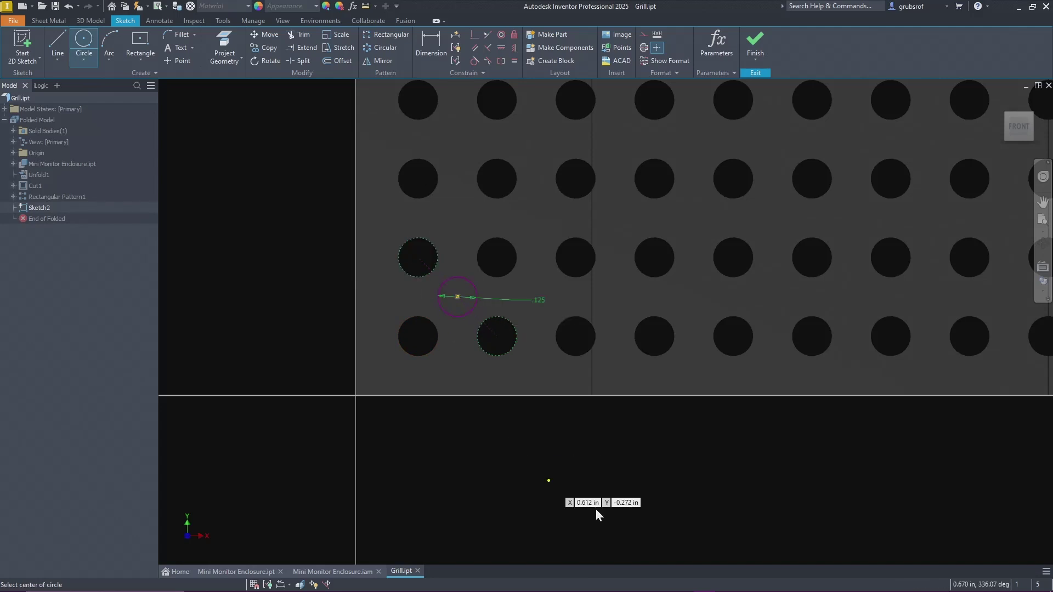
right_click(599, 483)
click(599, 493)
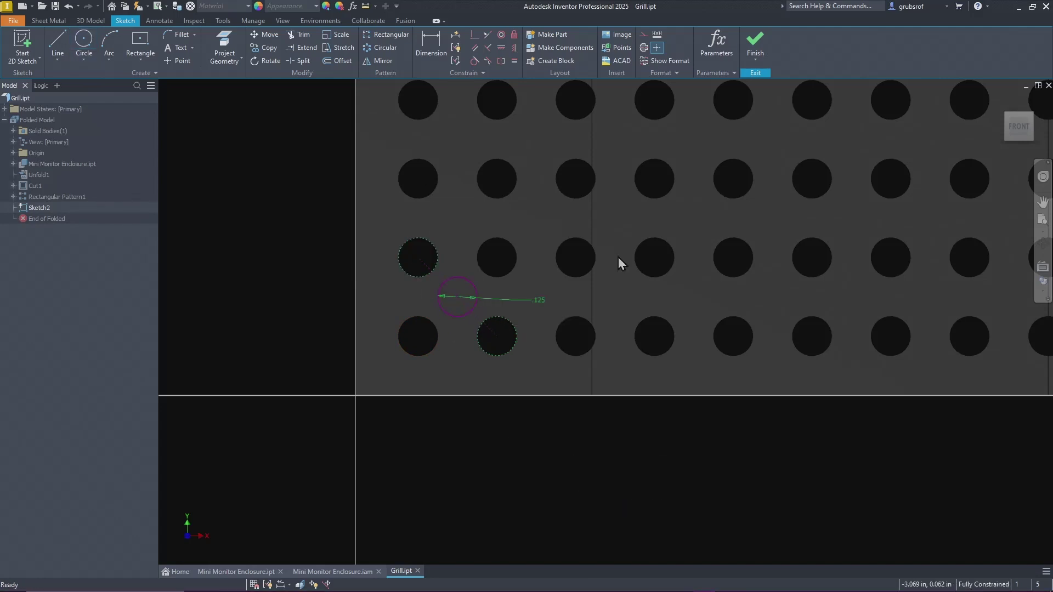
click(755, 43)
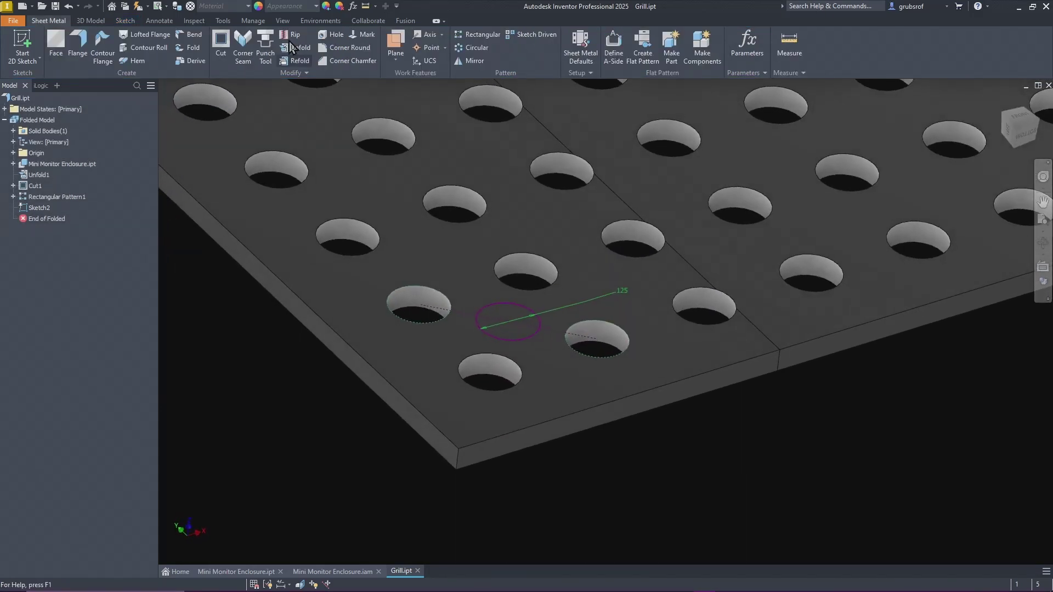
- Cut the sketched .125 circle through the sheet as Cut2 and check the new hole from the front view
click(221, 44)
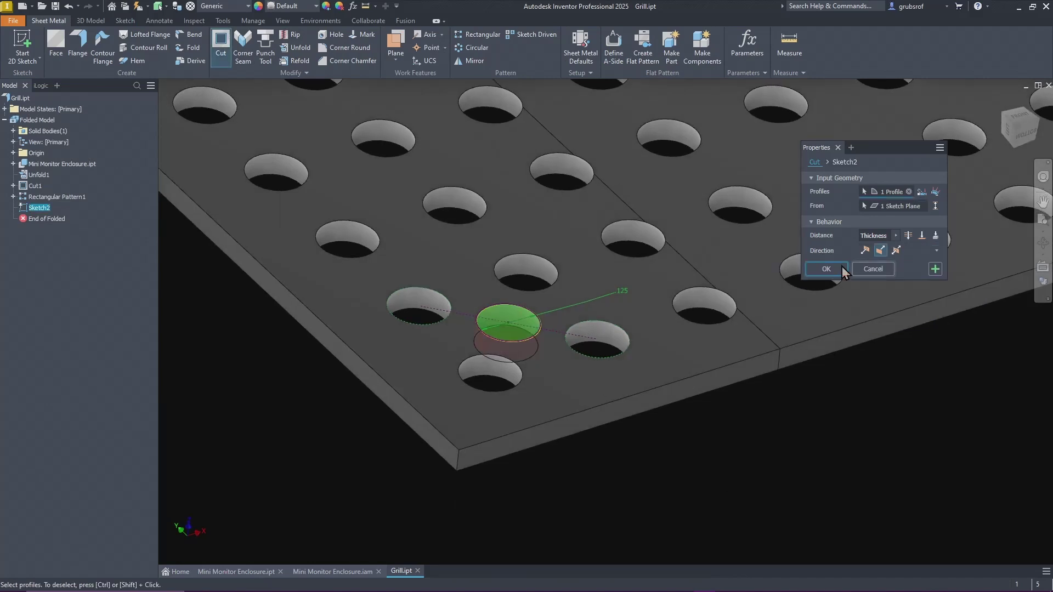
click(826, 269)
scroll(853, 420, down, 3)
shift+middle_drag(853, 420, 649, 469)
key(F6)
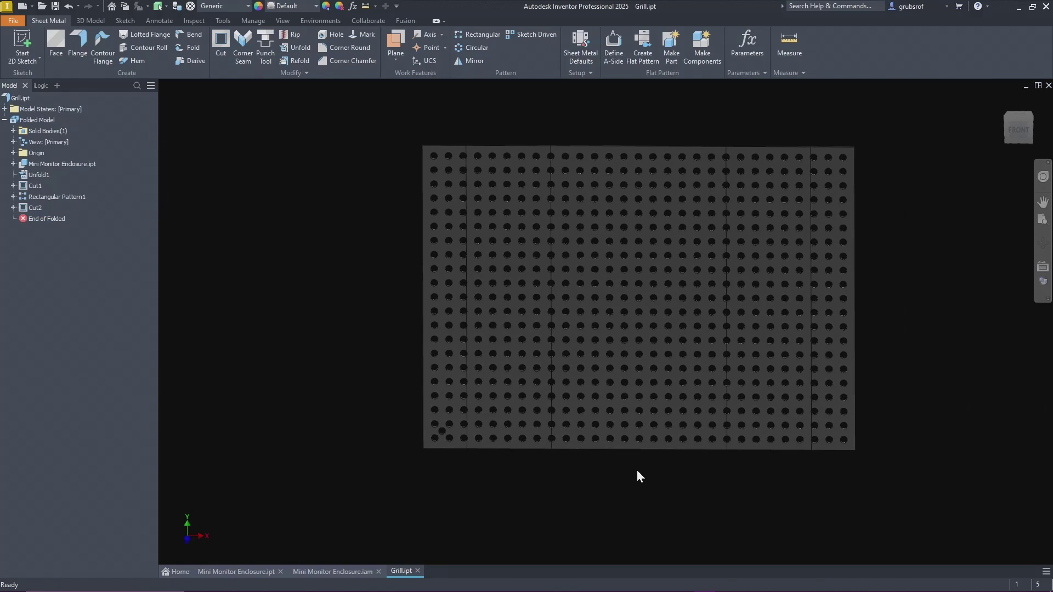
shift+middle_drag(637, 470, 476, 489)
key(F5)
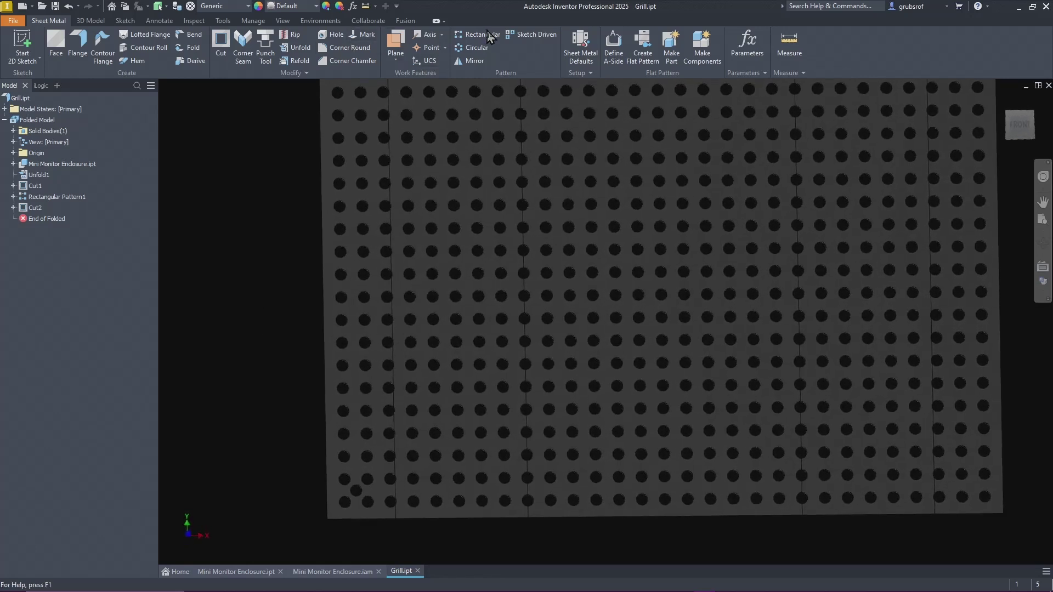
- Pattern Cut2 along the sheet's bottom edge with 28 occurrences at .125*2 spacing
click(487, 38)
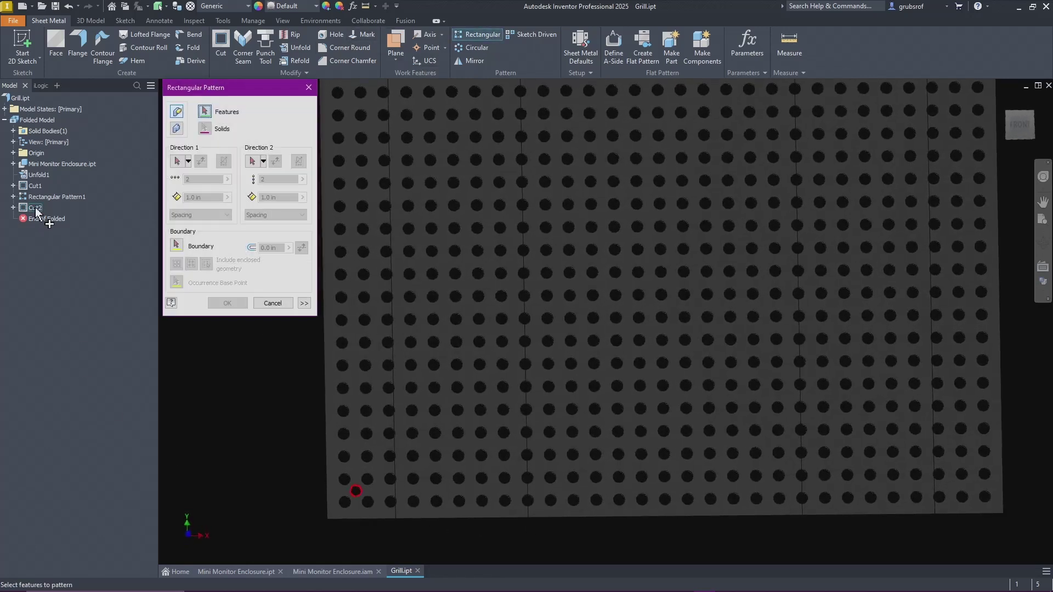
click(35, 208)
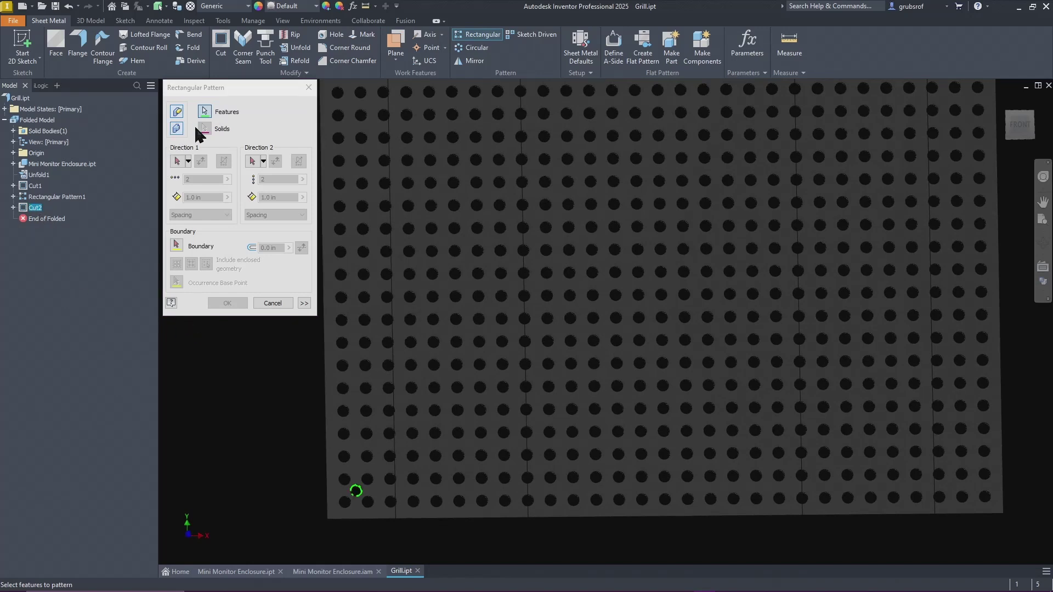
click(177, 161)
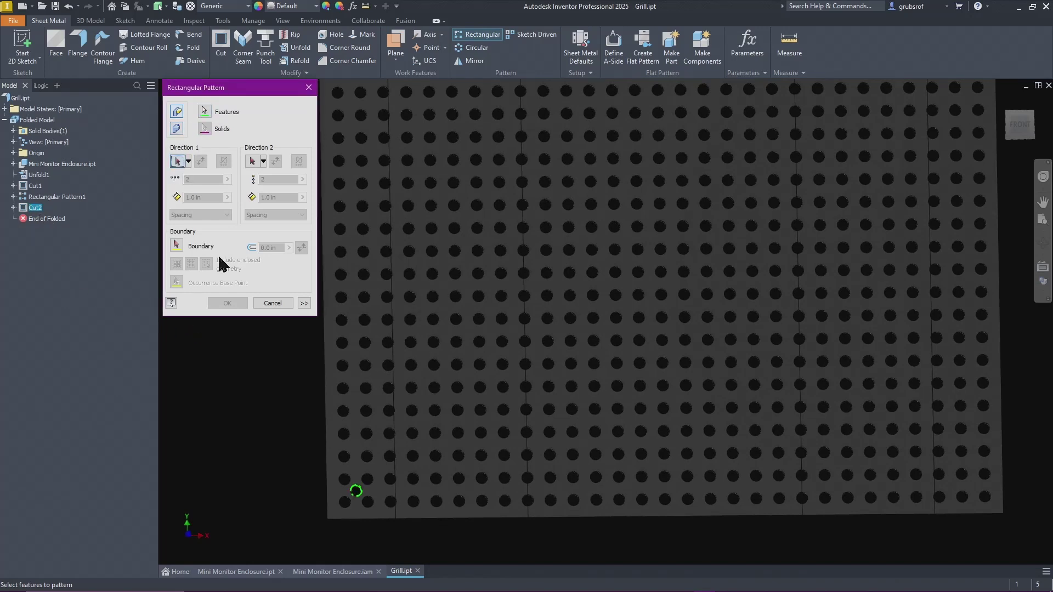
click(381, 519)
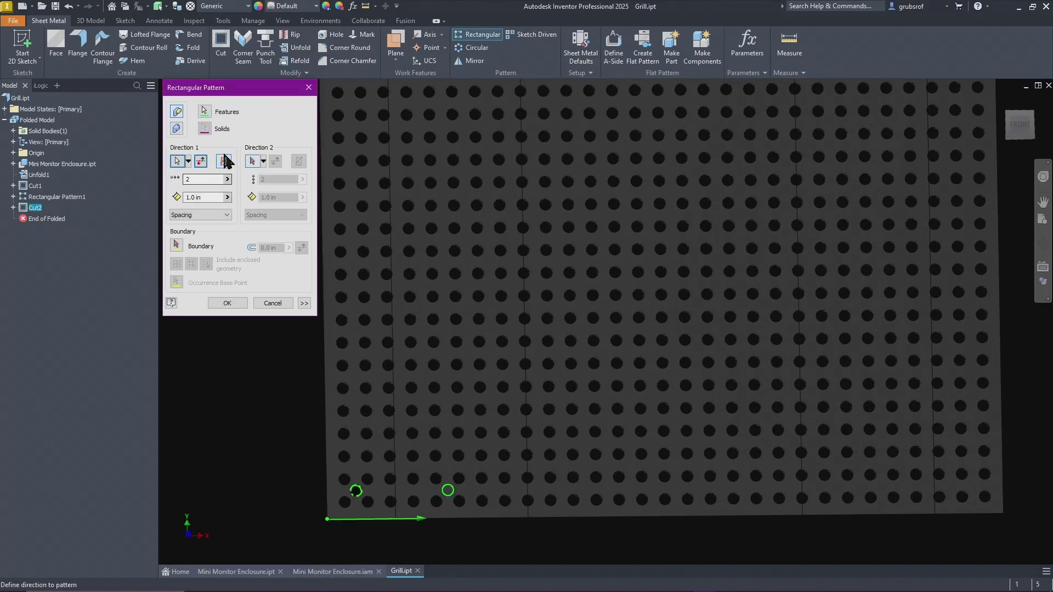
click(207, 197)
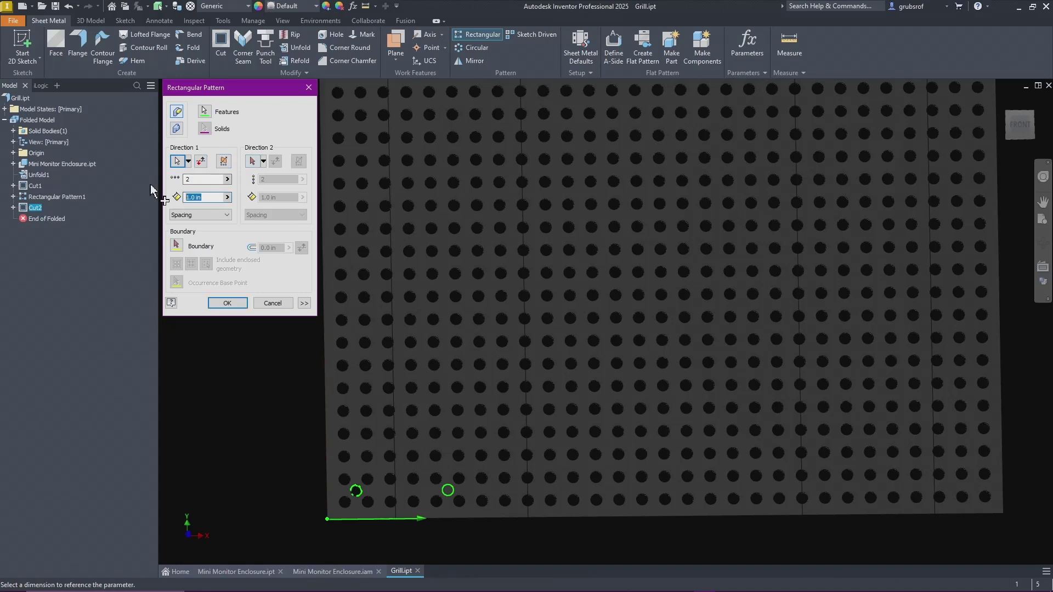
text(.125*2)
click(209, 179)
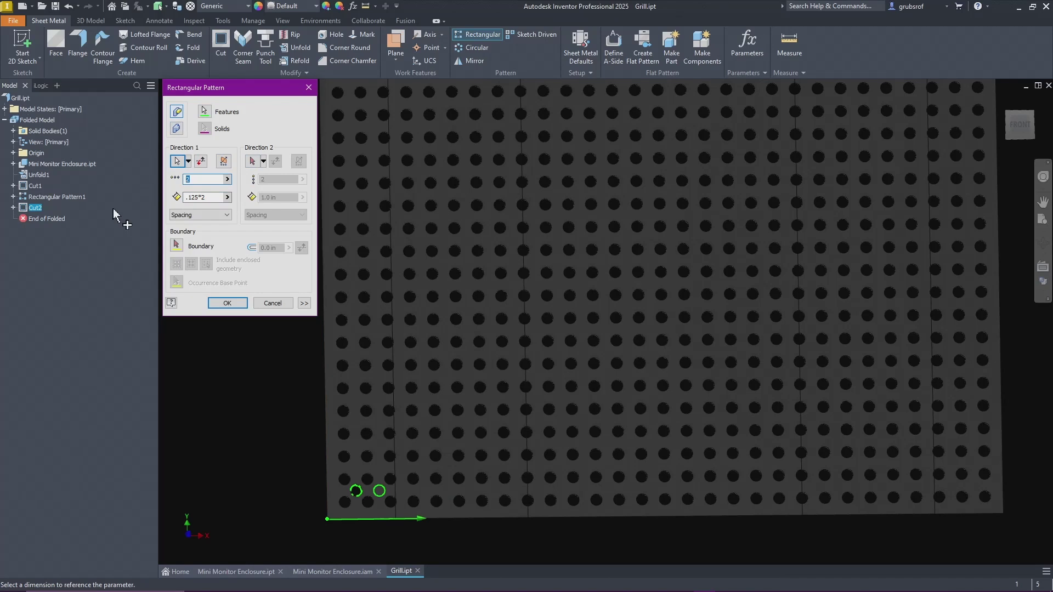
text(28)
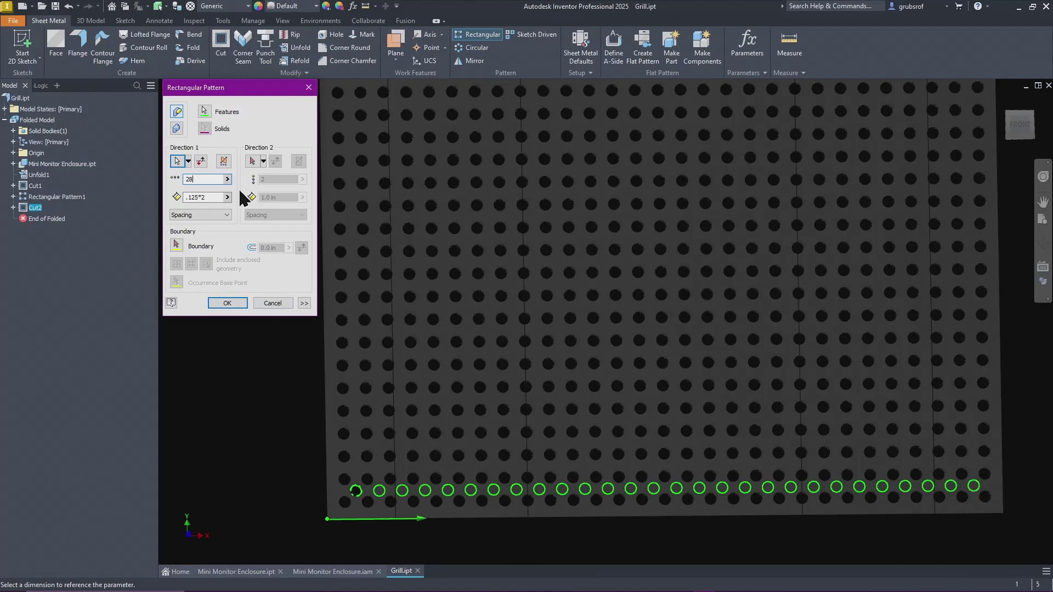
- Add the left edge as second direction with 20 occurrences at .125*2 spacing and create the pattern
click(253, 161)
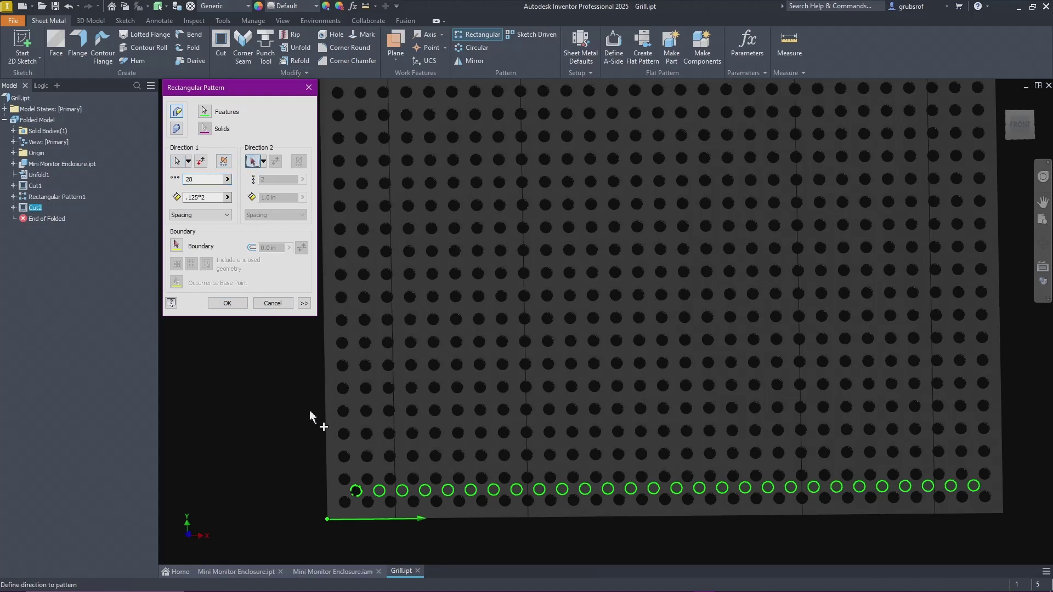
click(325, 427)
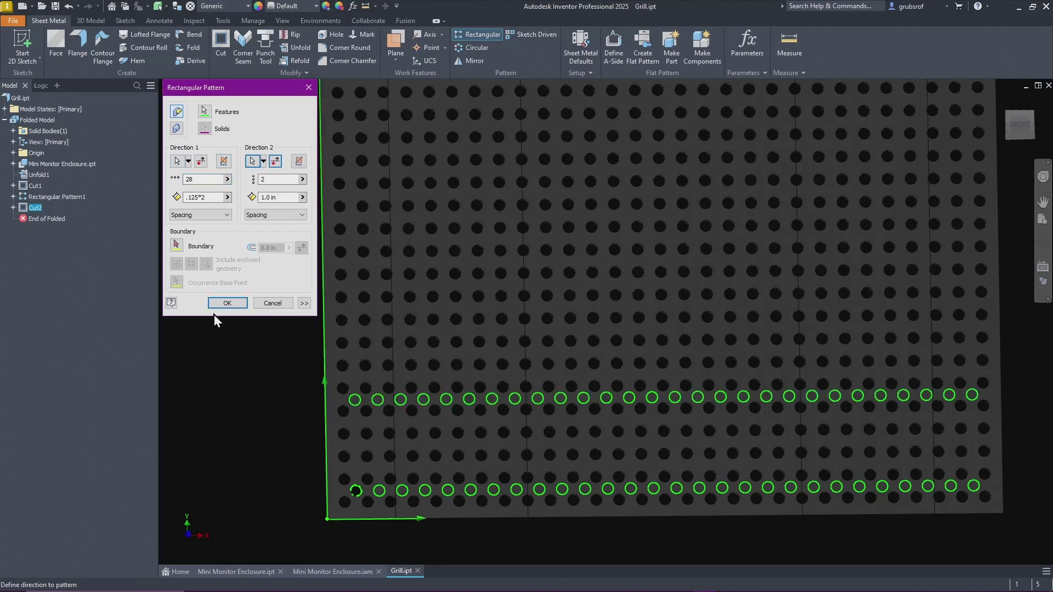
click(278, 179)
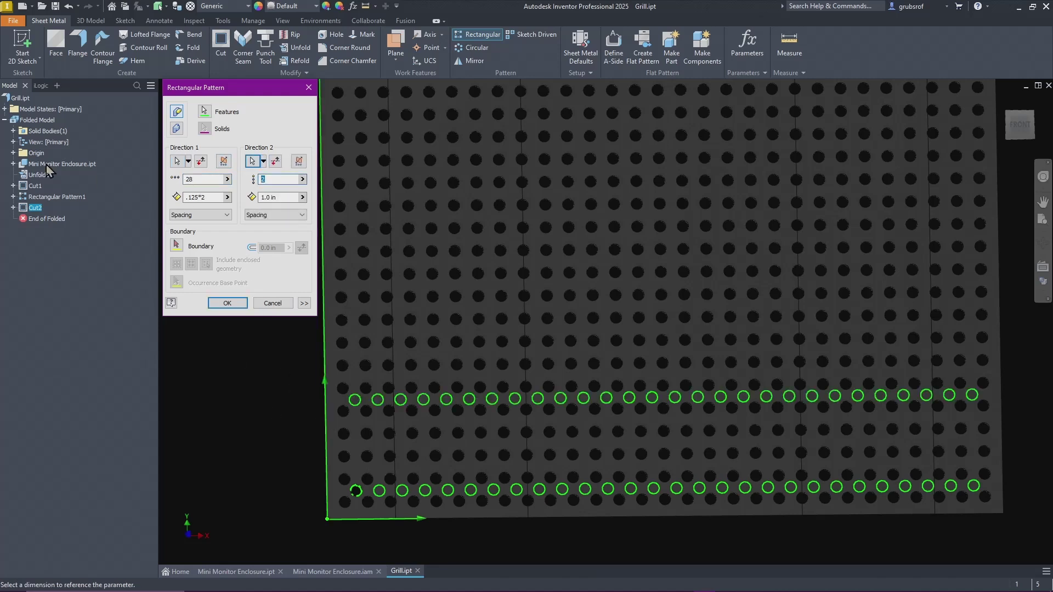
text(20)
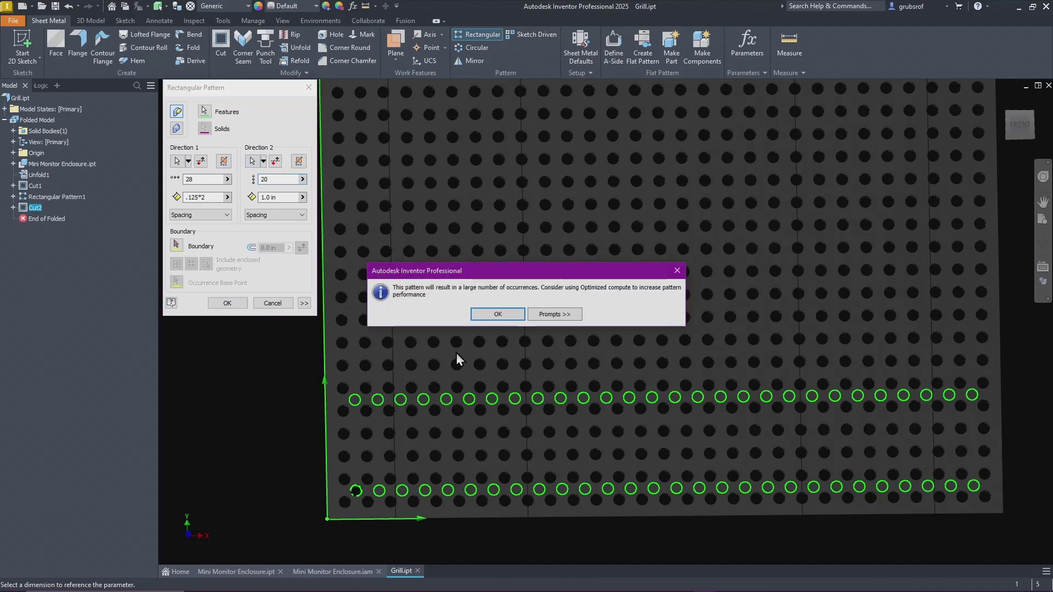
click(499, 314)
click(278, 198)
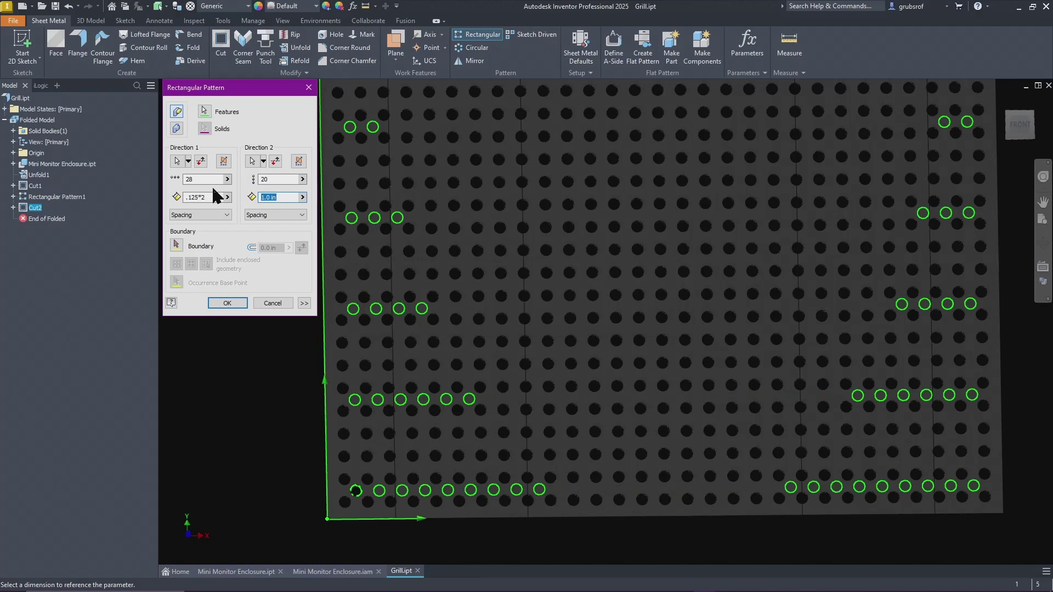
text(.125*2)
scroll(548, 437, down, 3)
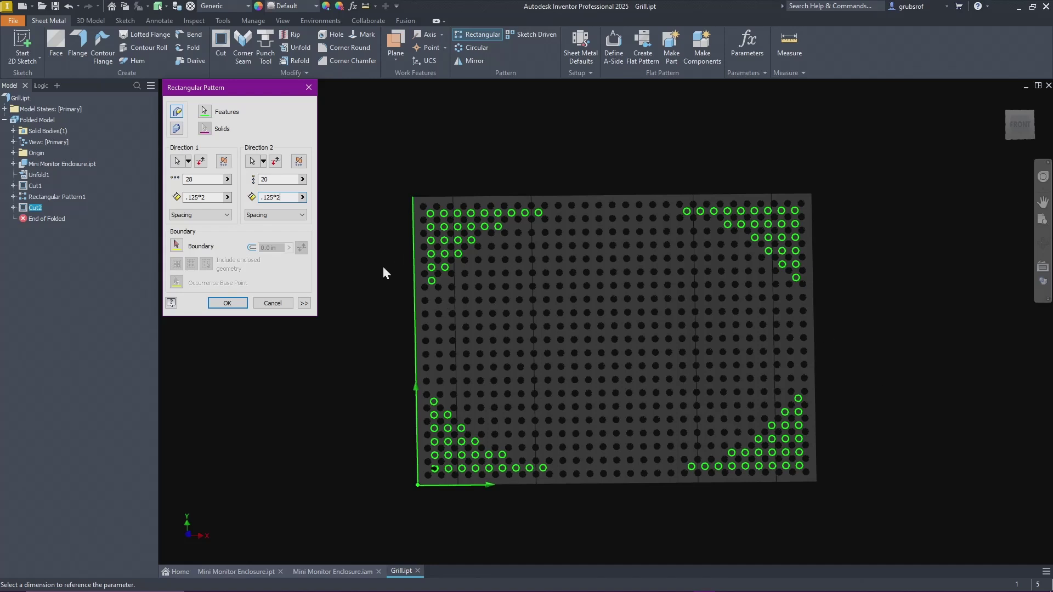
click(227, 302)
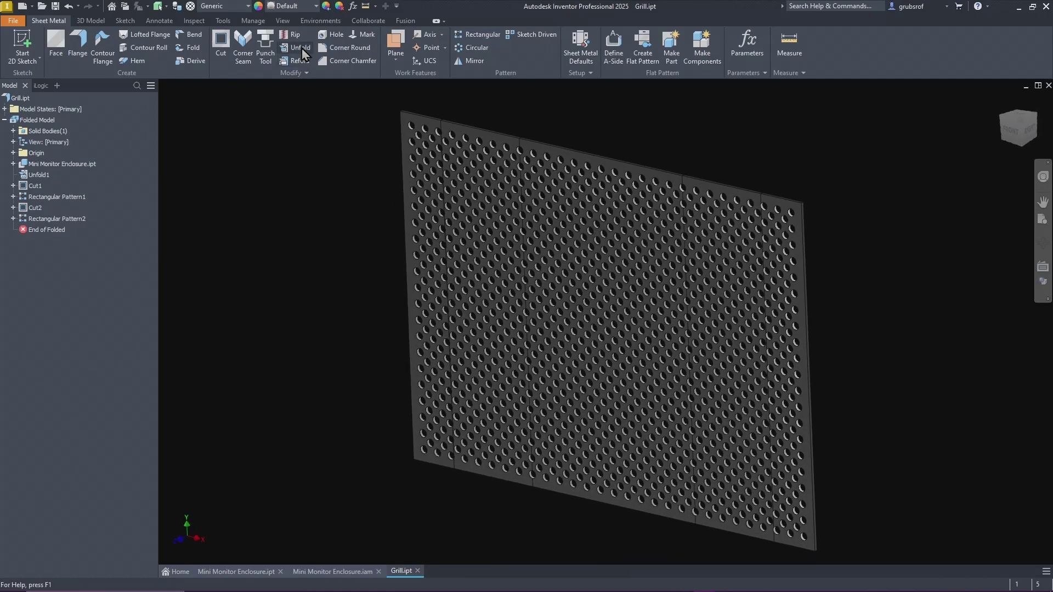
- Refold the grill's bends with the middle face held stationary, then orbit to check the curve
click(301, 61)
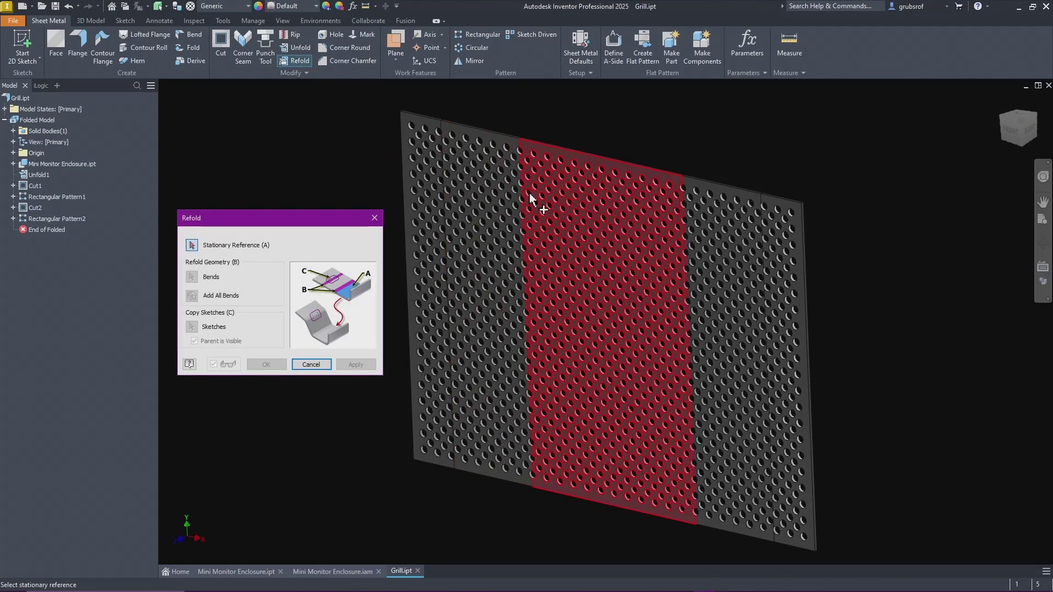
click(597, 160)
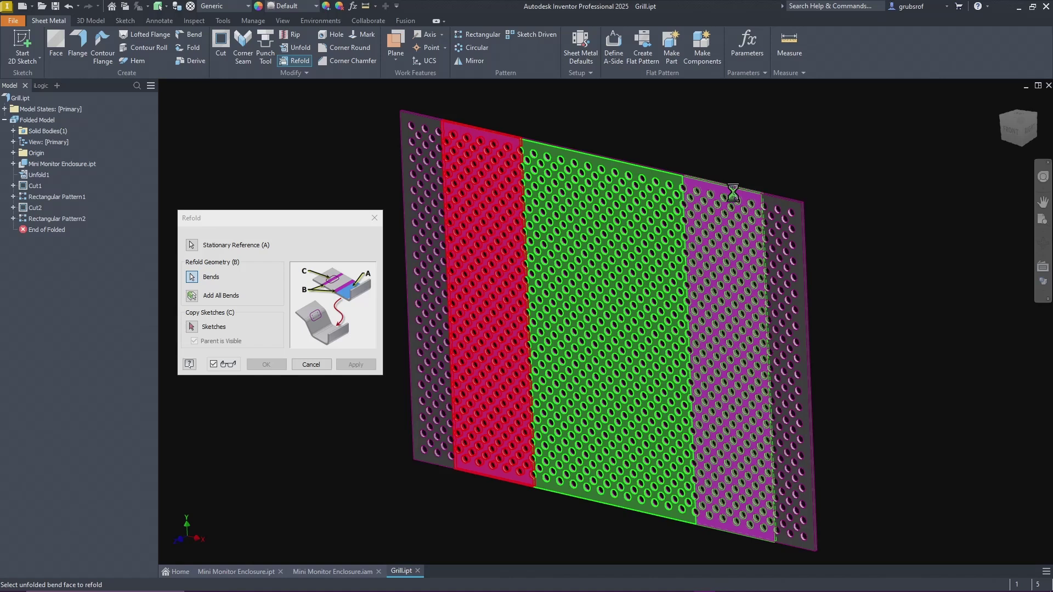
click(734, 193)
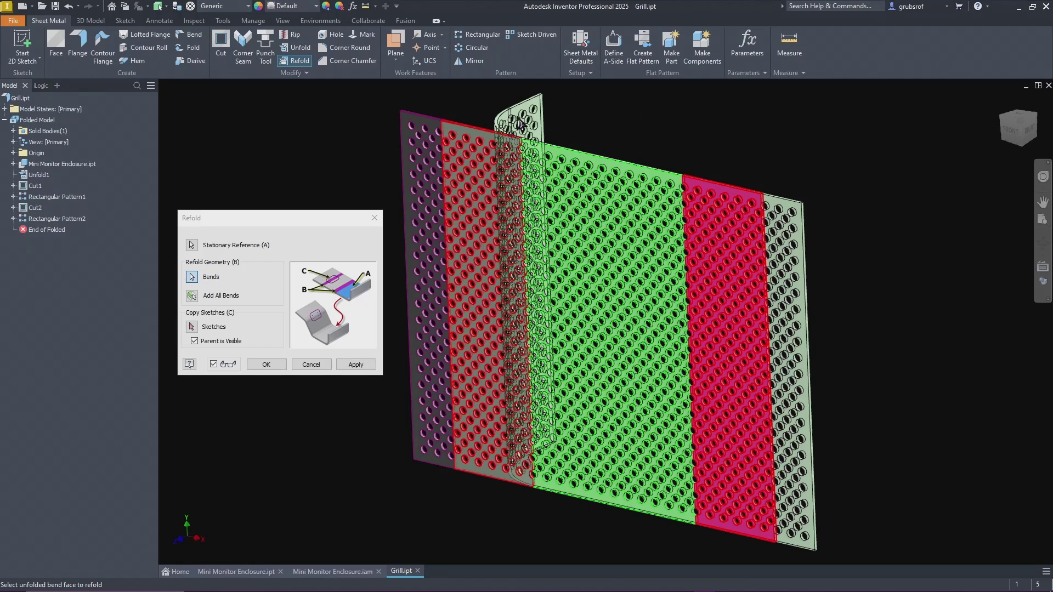
click(264, 365)
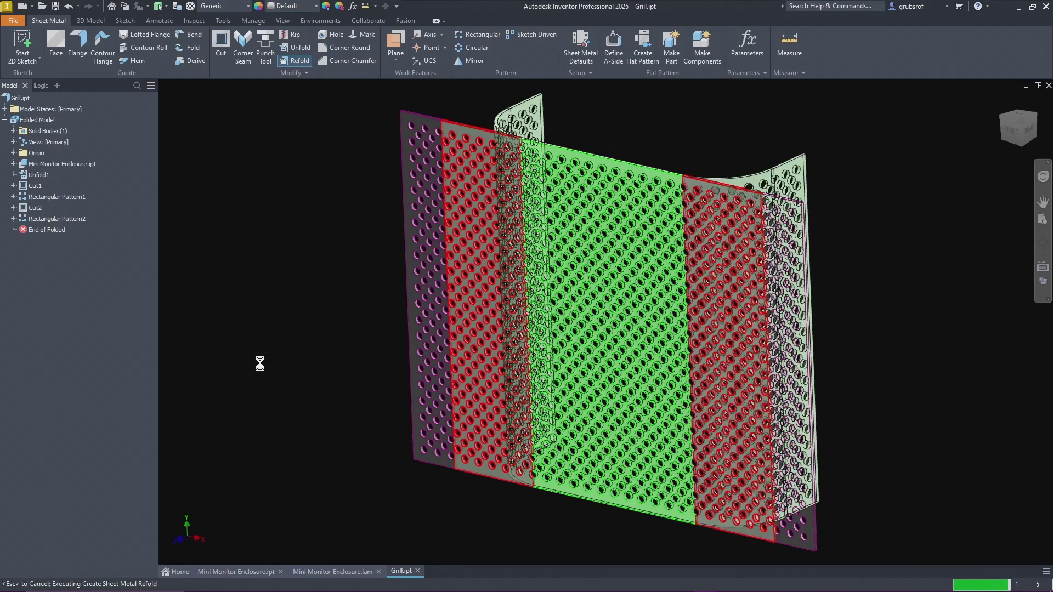
shift+middle_drag(261, 364, 336, 576)
- Switch to Mini Monitor Enclosure.iam and view the grill wrapped around the cabinet from the home view
click(337, 573)
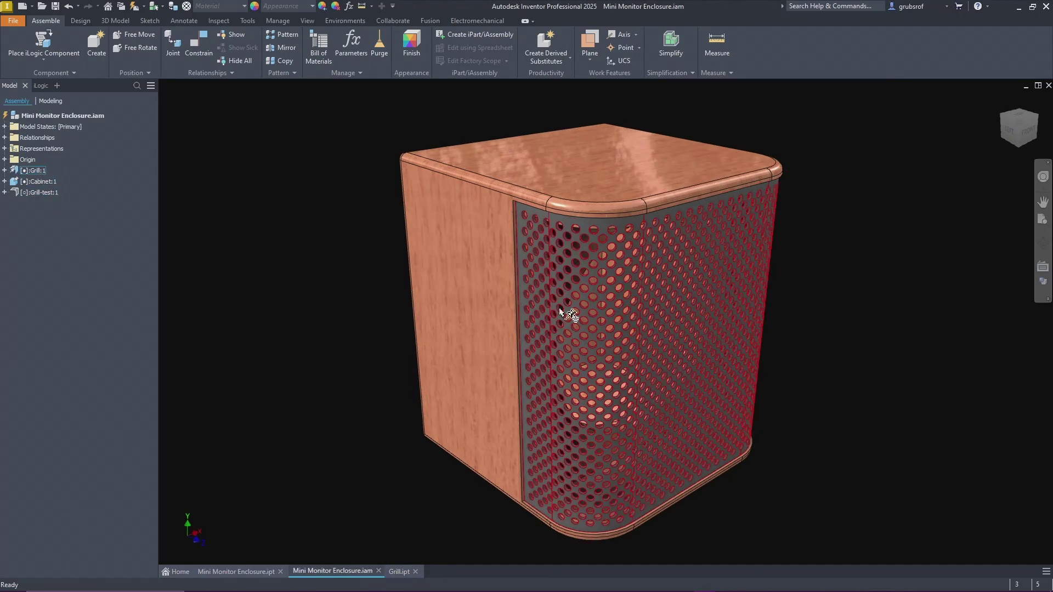
shift+middle_drag(896, 317, 941, 349)
key(F6)
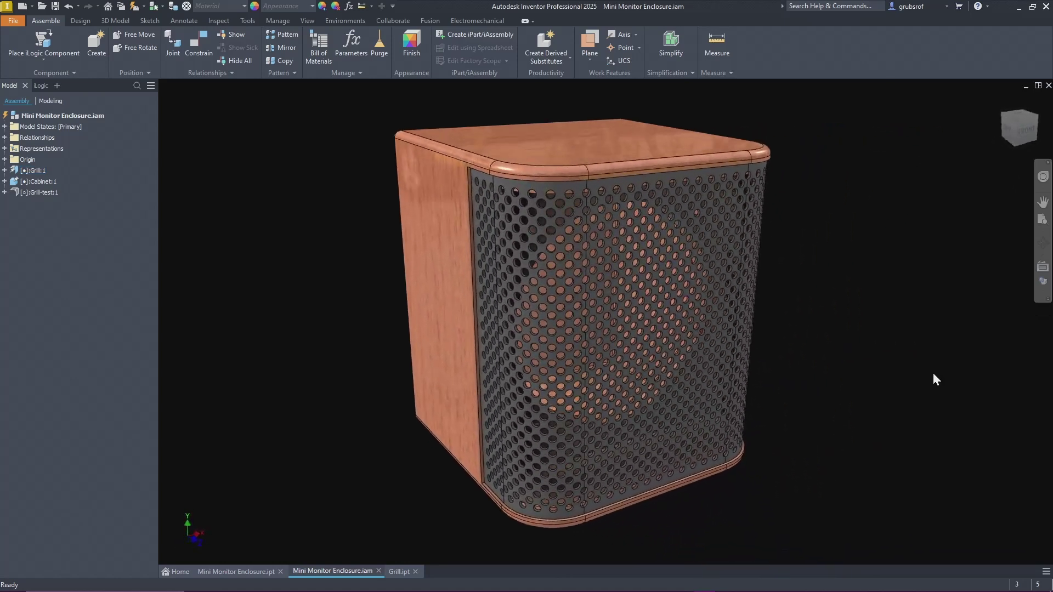